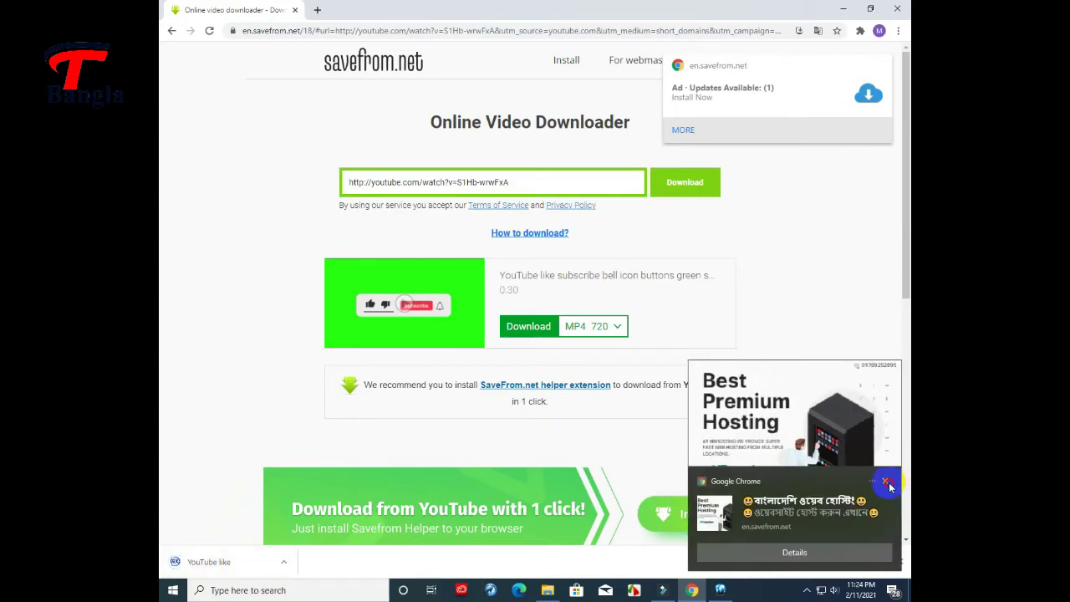
# Switch to Wondershare Filmora and place the Video Intor clip at the start of the main video track.
pyautogui.click(888, 483)
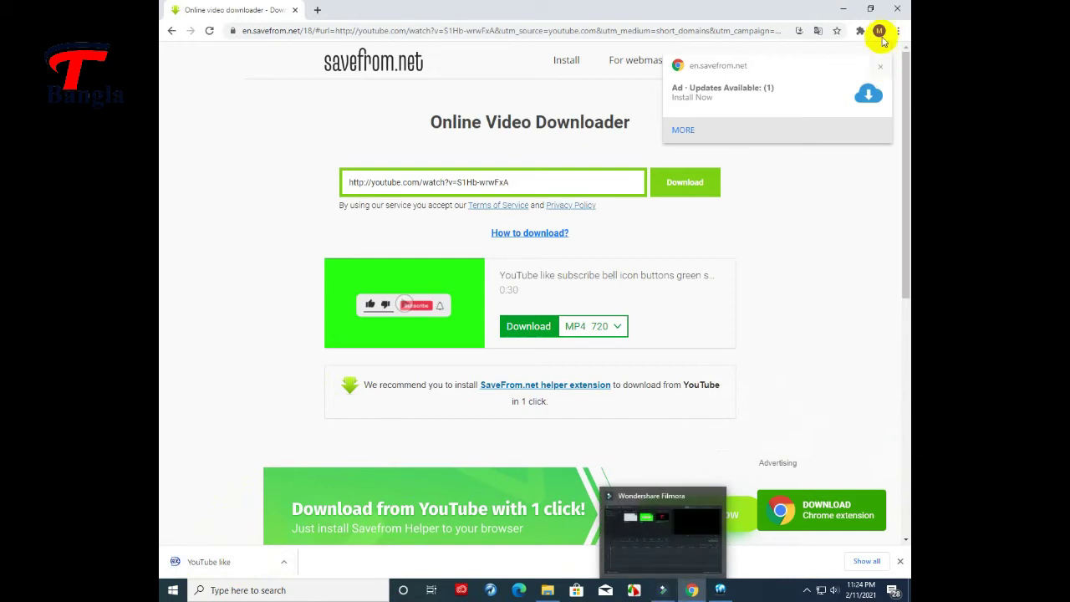
pyautogui.click(668, 593)
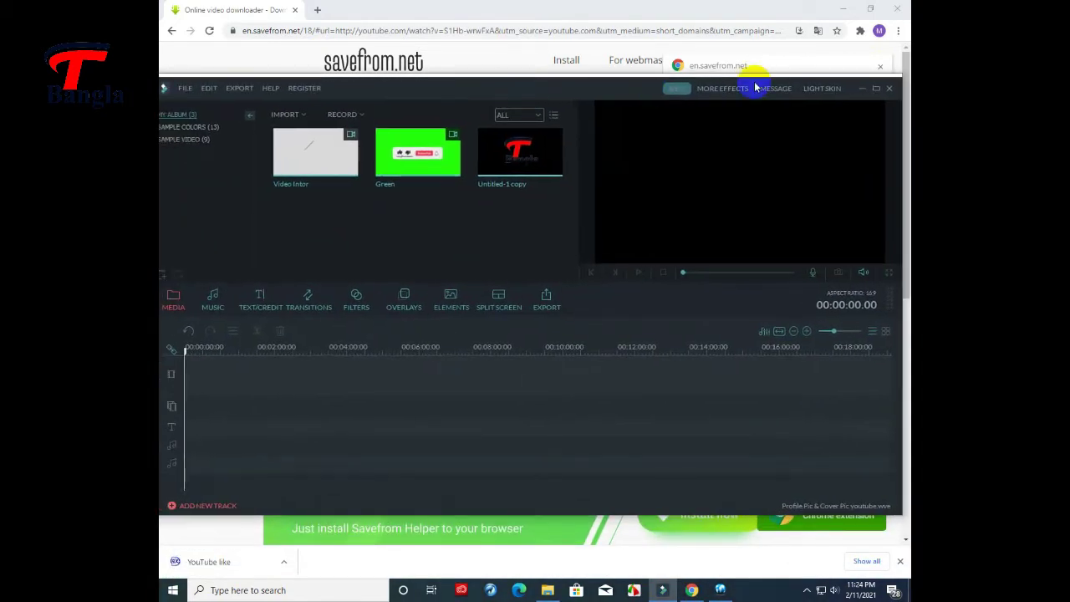
pyautogui.moveTo(569, 91); pyautogui.dragTo(579, 90)
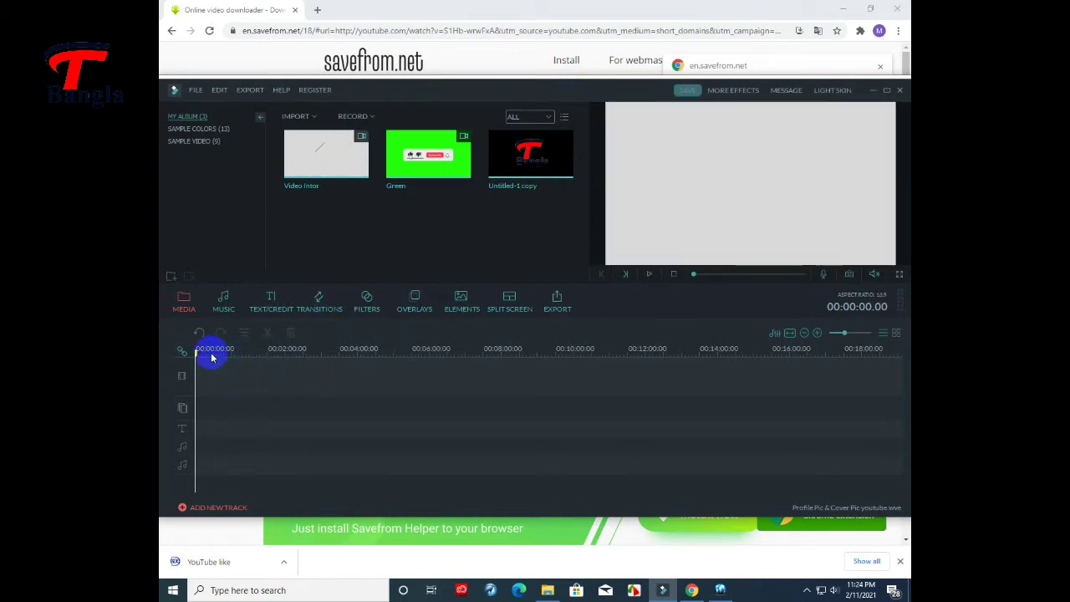
pyautogui.moveTo(212, 357); pyautogui.dragTo(560, 356)
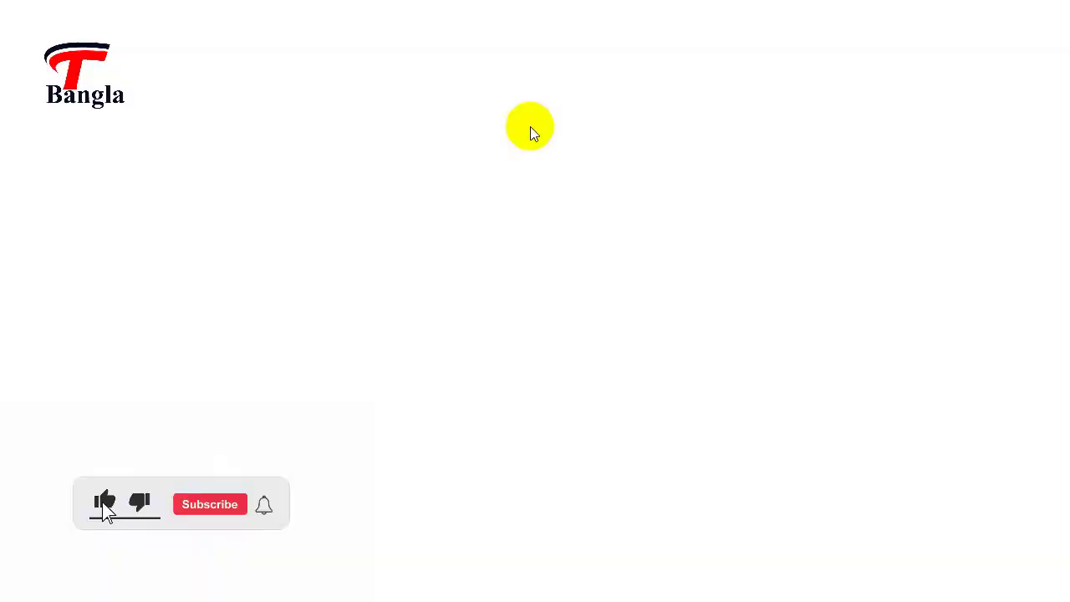
# Import the downloaded "YouTube like subscribe bell icon buttons" MP4 from the Downloads folder into the Filmora media library.
pyautogui.doubleClick(573, 13)
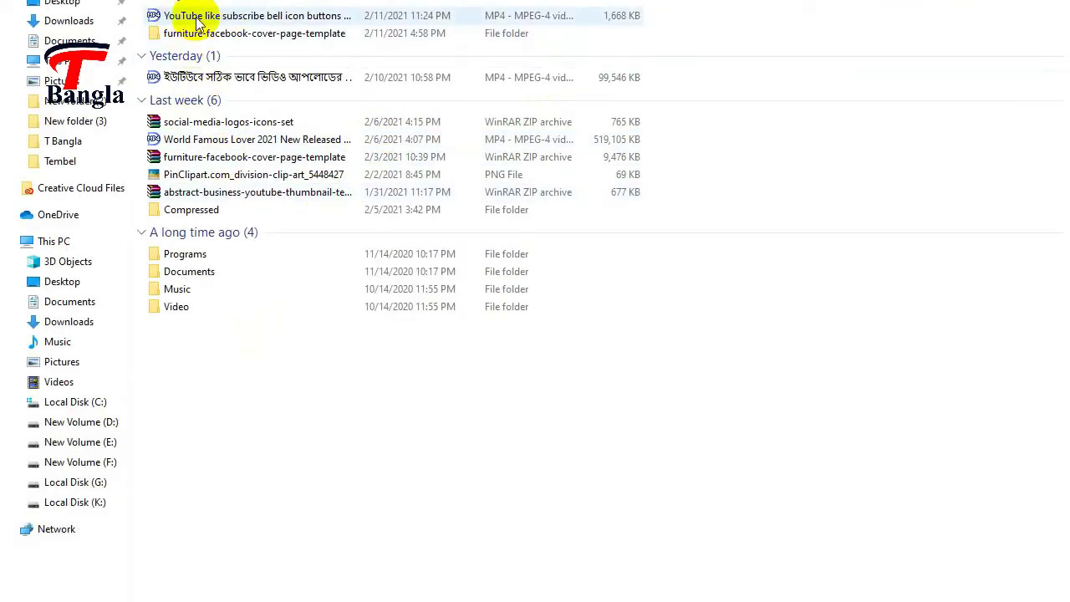
pyautogui.moveTo(199, 18); pyautogui.dragTo(790, 595)
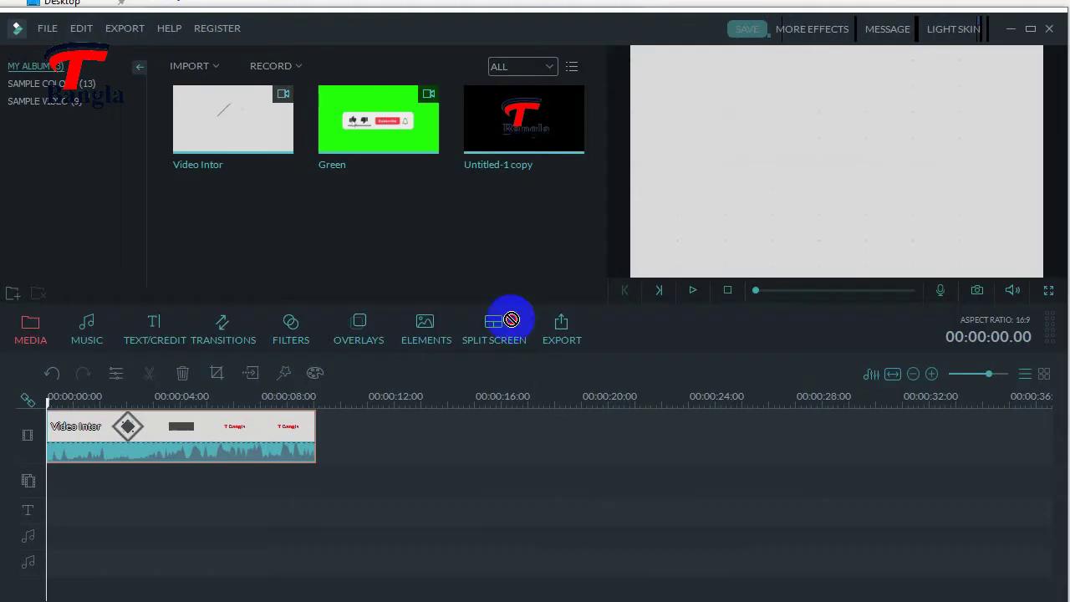
pyautogui.moveTo(511, 319); pyautogui.dragTo(443, 254)
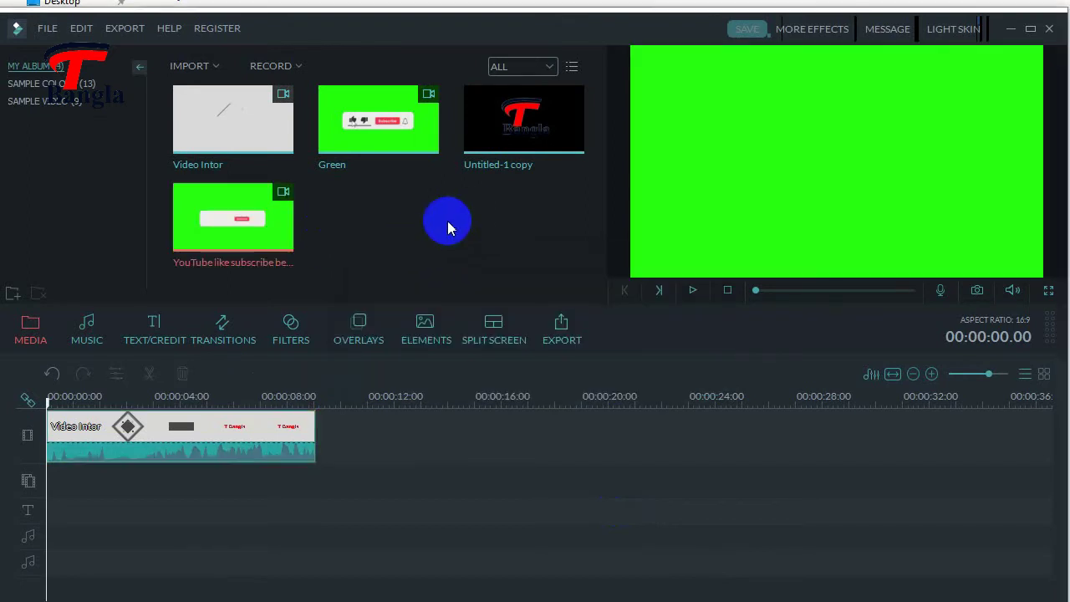
# Place the YouTube like subscribe green-screen clip on the first overlay track at the timeline start and preview its playback.
pyautogui.moveTo(240, 212)
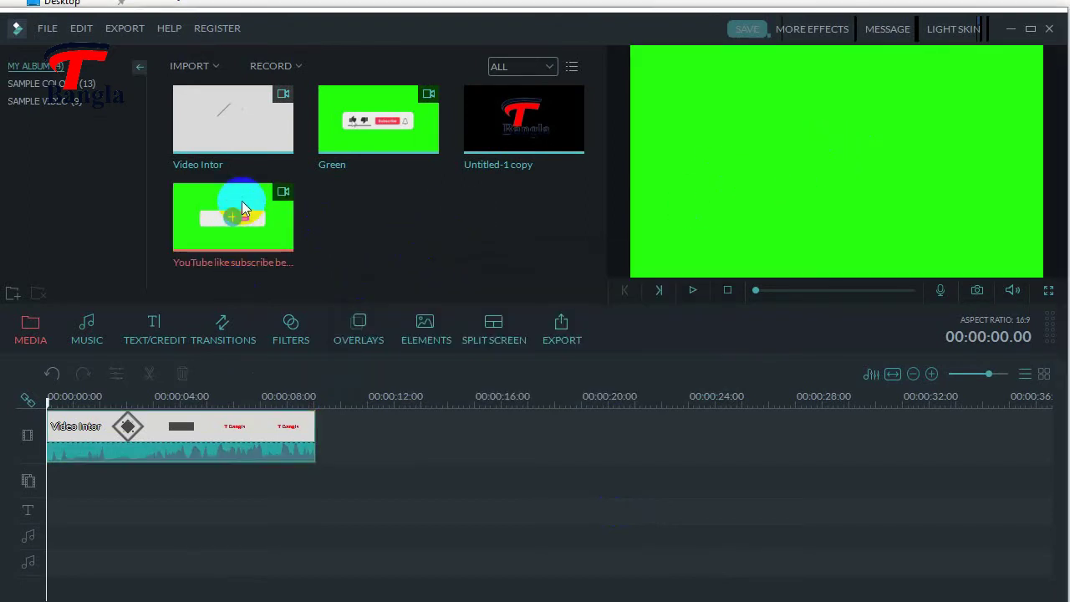
pyautogui.moveTo(243, 203); pyautogui.dragTo(72, 483)
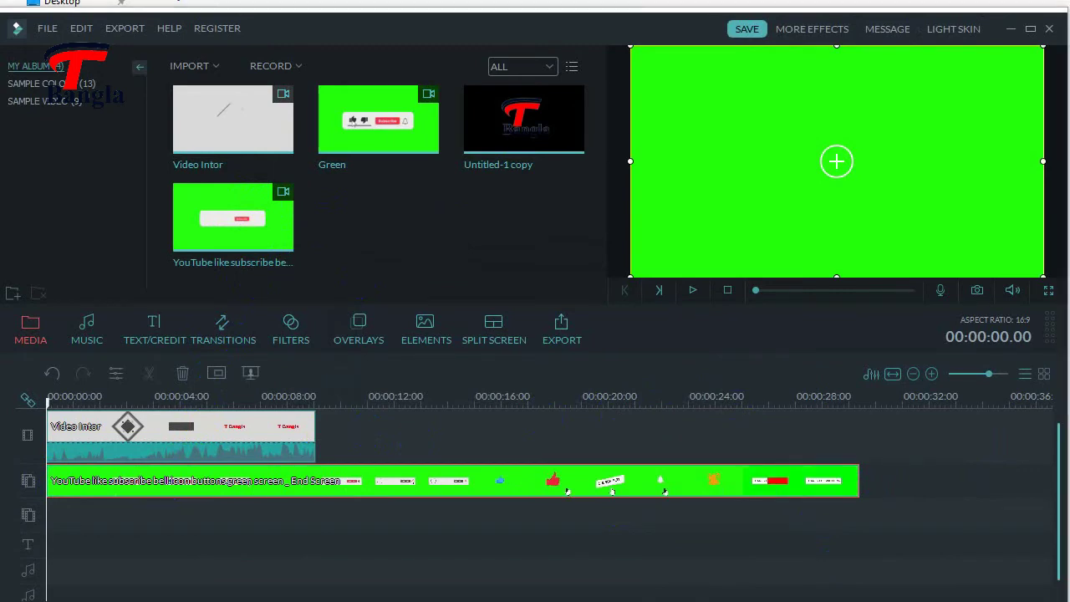
pyautogui.click(693, 290)
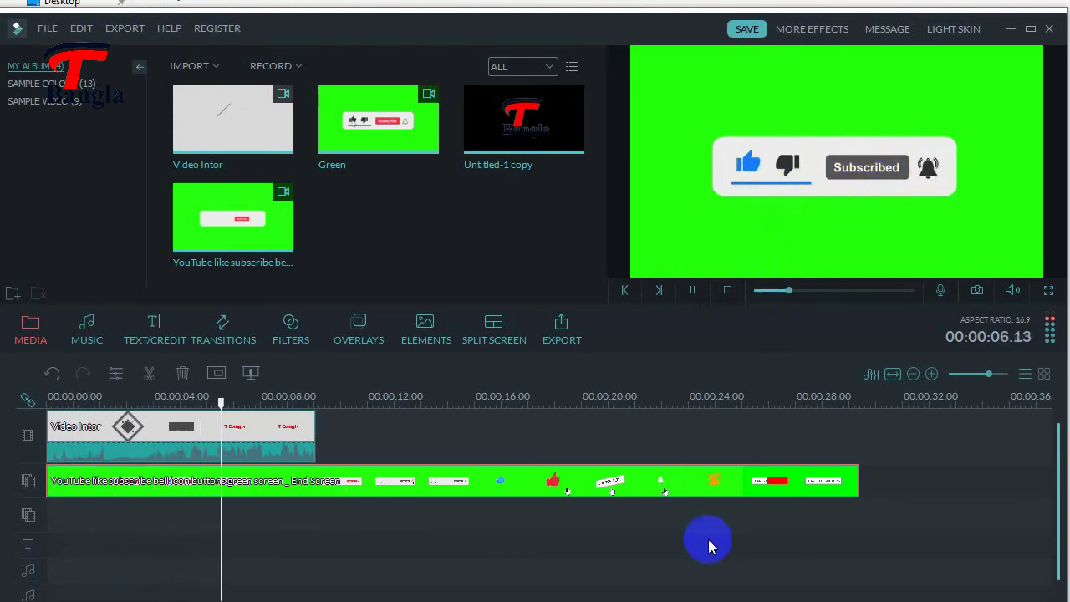
pyautogui.click(694, 289)
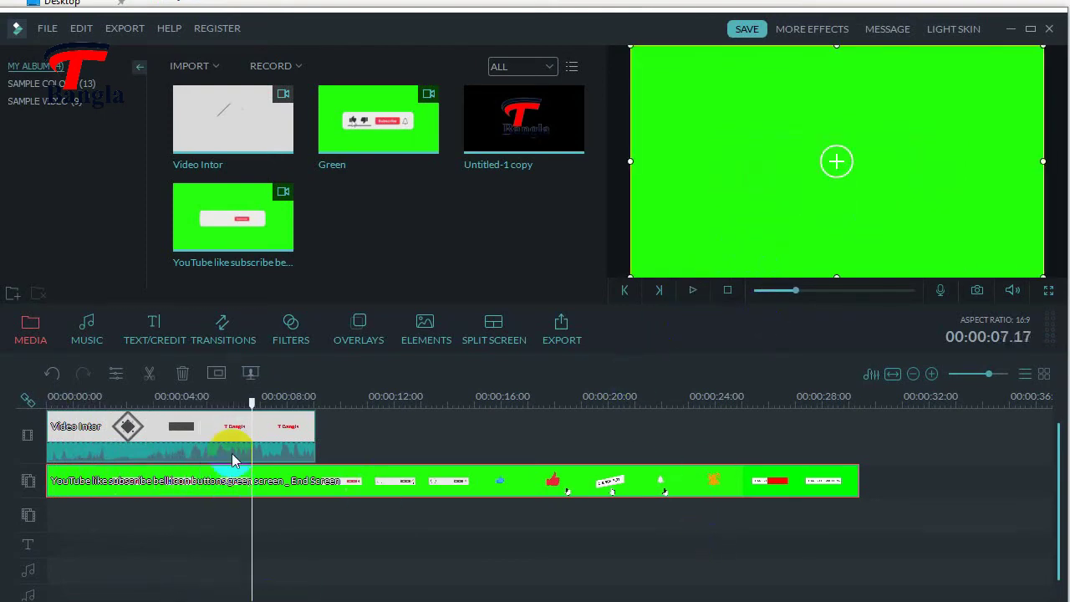
# Split the green-screen overlay clip near its beginning at 00:00:00.04.
pyautogui.moveTo(253, 410); pyautogui.dragTo(60, 433)
pyautogui.click(83, 483)
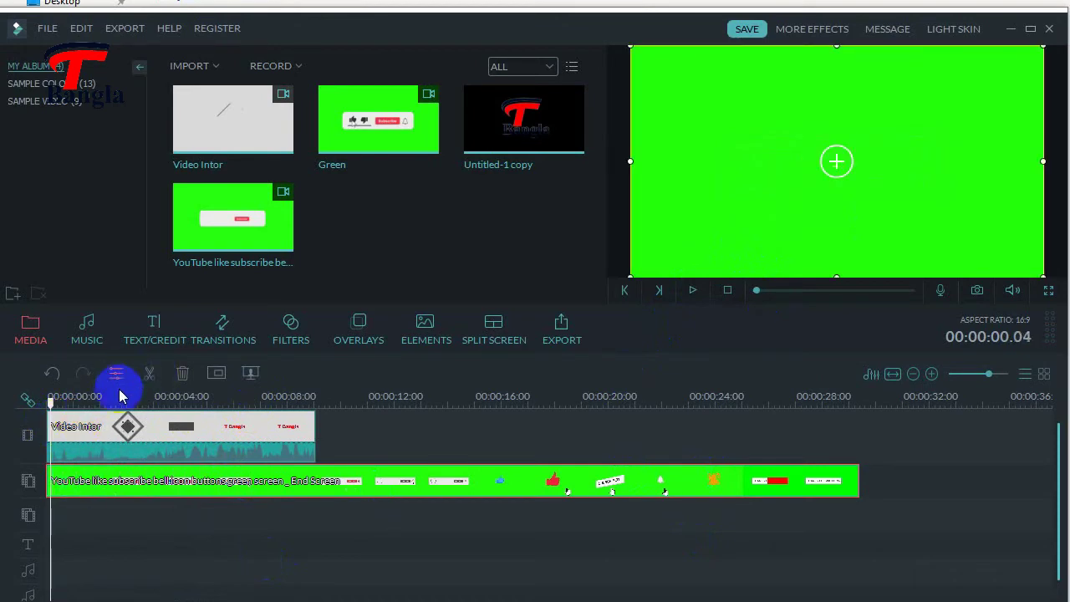
pyautogui.moveTo(416, 383); pyautogui.dragTo(478, 383)
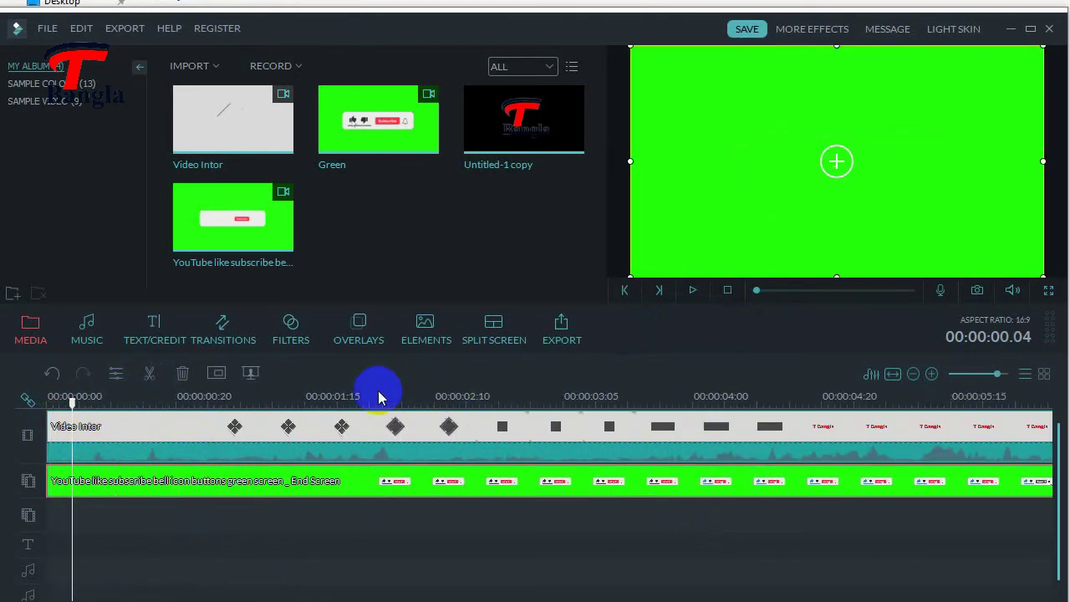
pyautogui.click(151, 378)
# Delete the short leading piece of the green-screen clip before the 00:00:00.04 cut.
pyautogui.click(52, 491)
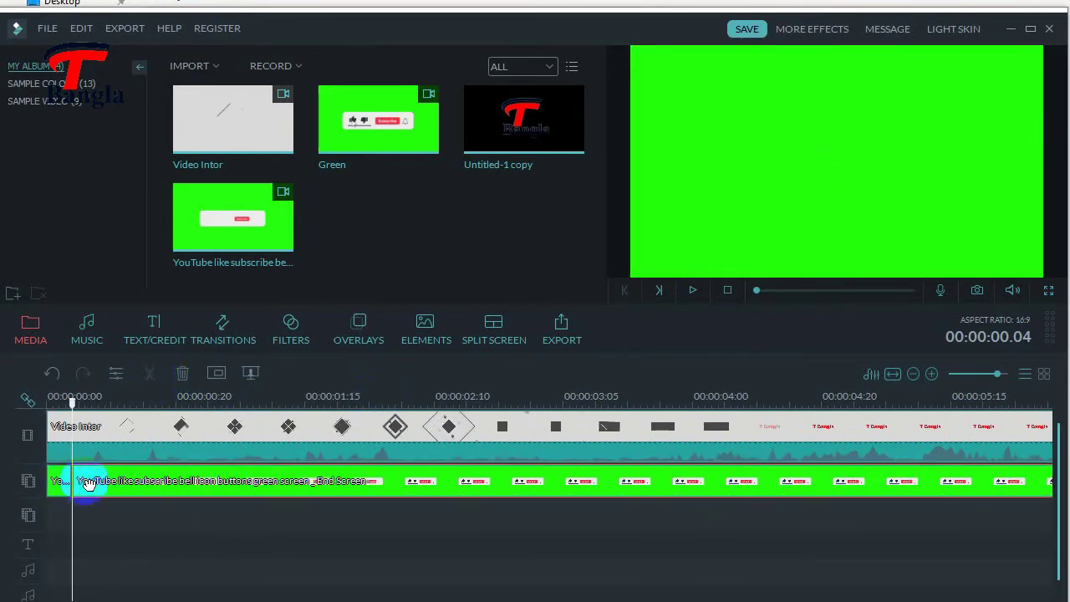
pyautogui.click(73, 483)
pyautogui.click(62, 483)
pyautogui.click(98, 486)
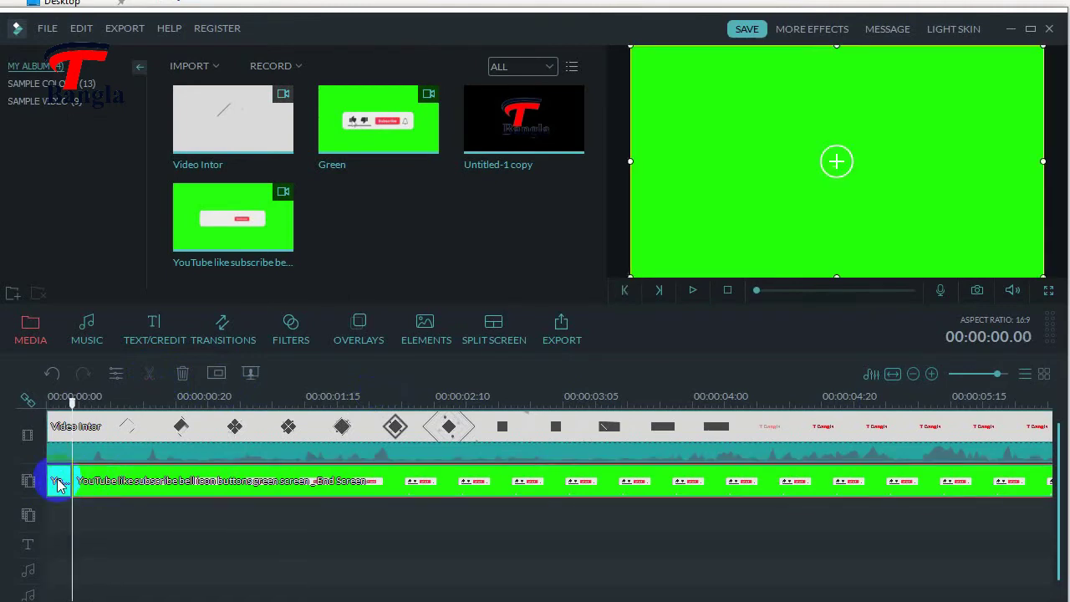
pyautogui.click(61, 482)
pyautogui.rightClick(61, 485)
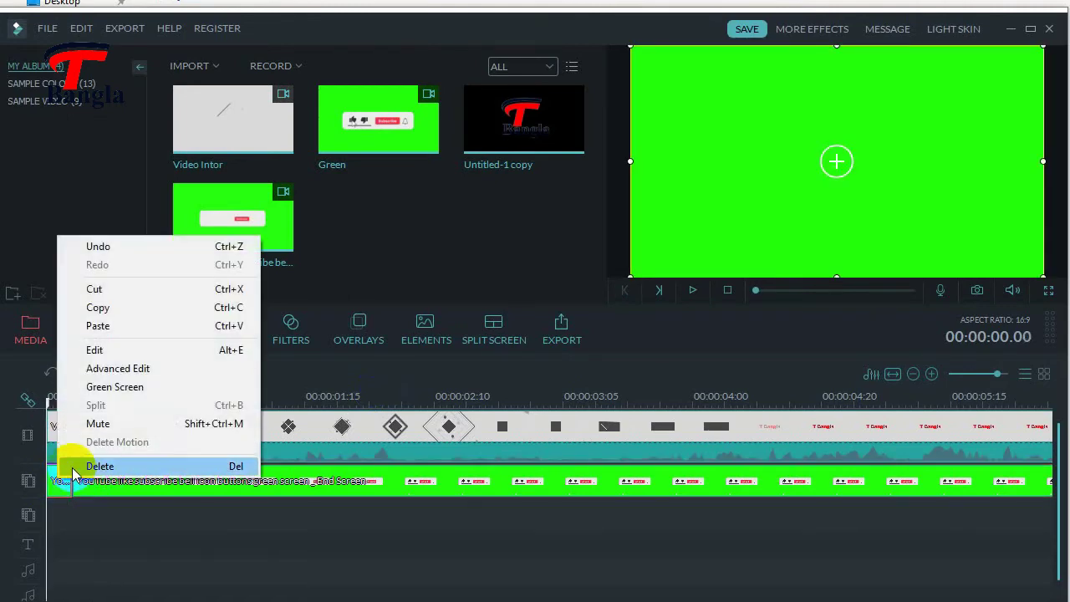
pyautogui.click(73, 466)
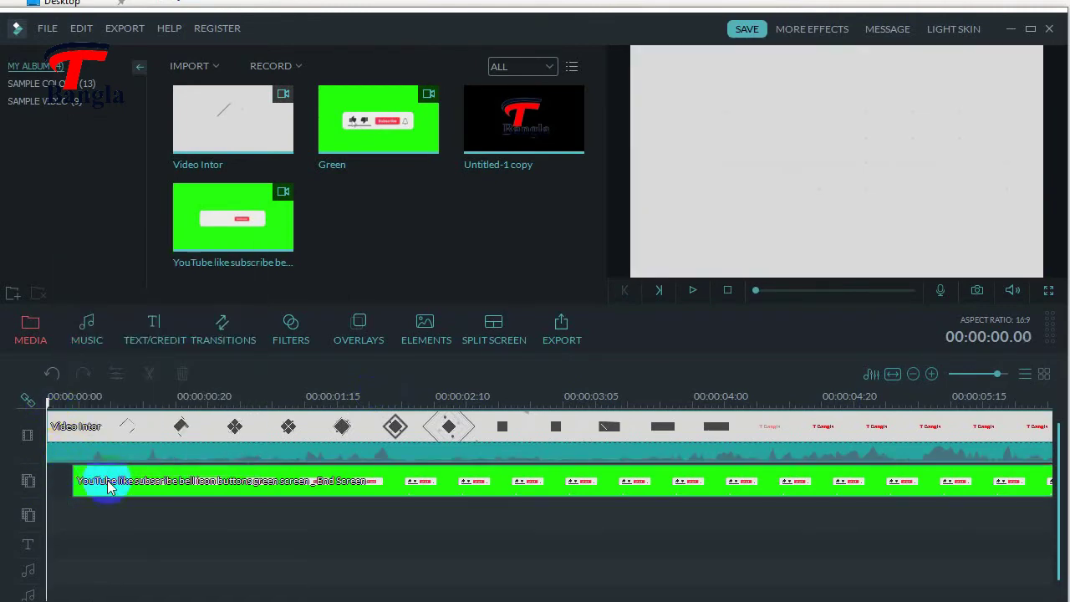
# Find the end of the first subscribe animation in the green-screen clip and split the clip at 00:00:07.17.
pyautogui.click(111, 489)
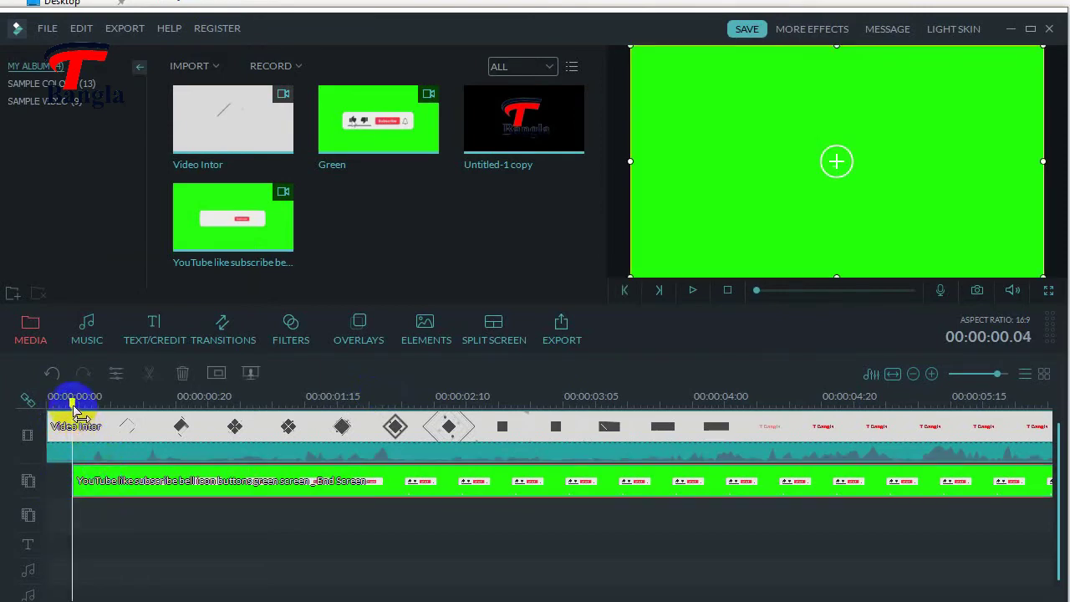
pyautogui.moveTo(74, 415); pyautogui.dragTo(962, 410)
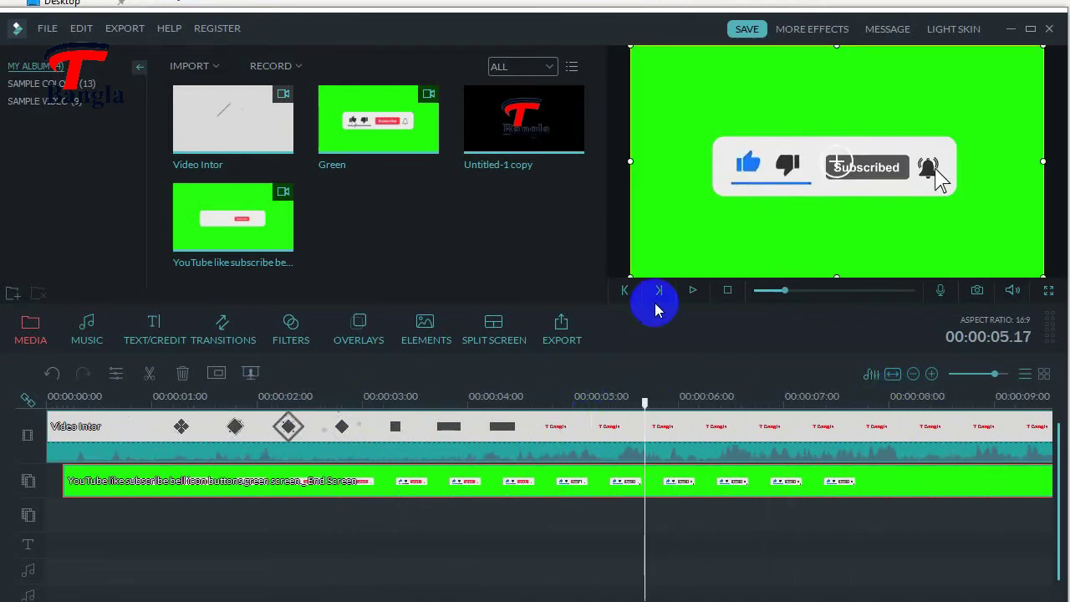
pyautogui.click(692, 290)
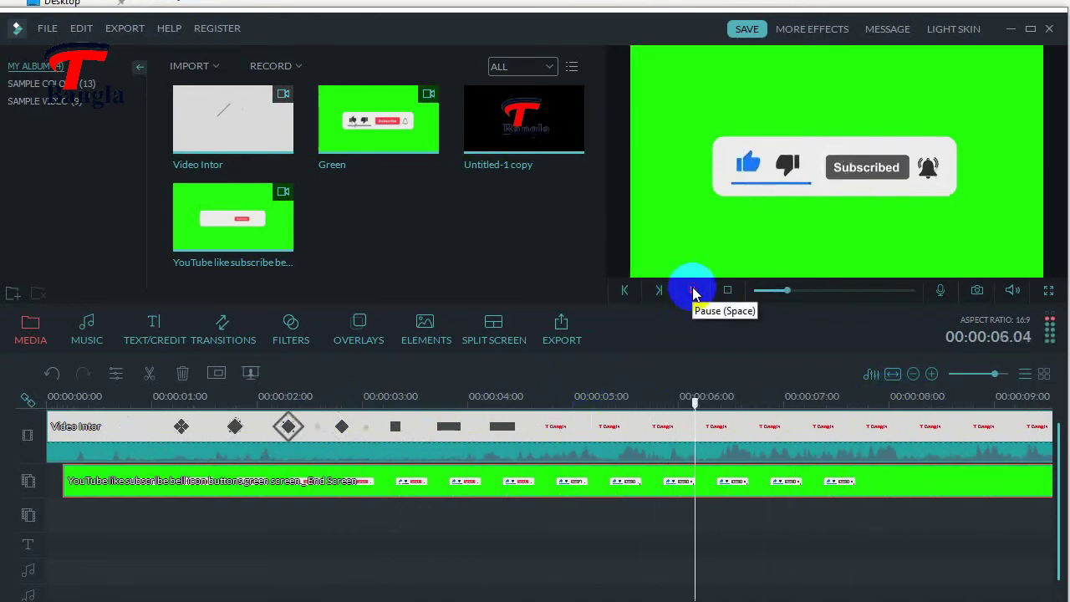
pyautogui.click(691, 290)
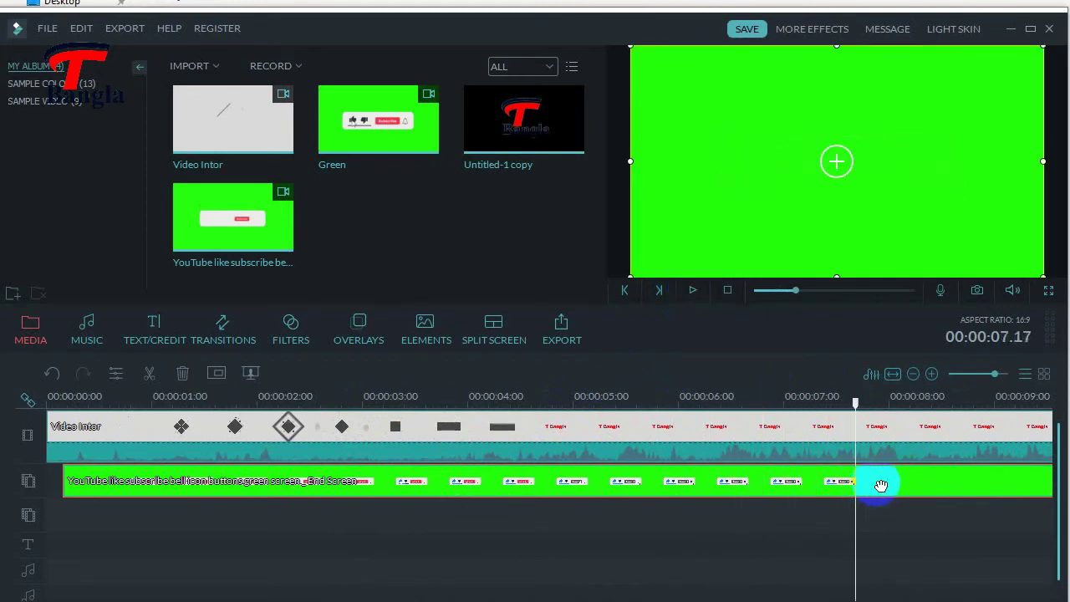
pyautogui.click(151, 375)
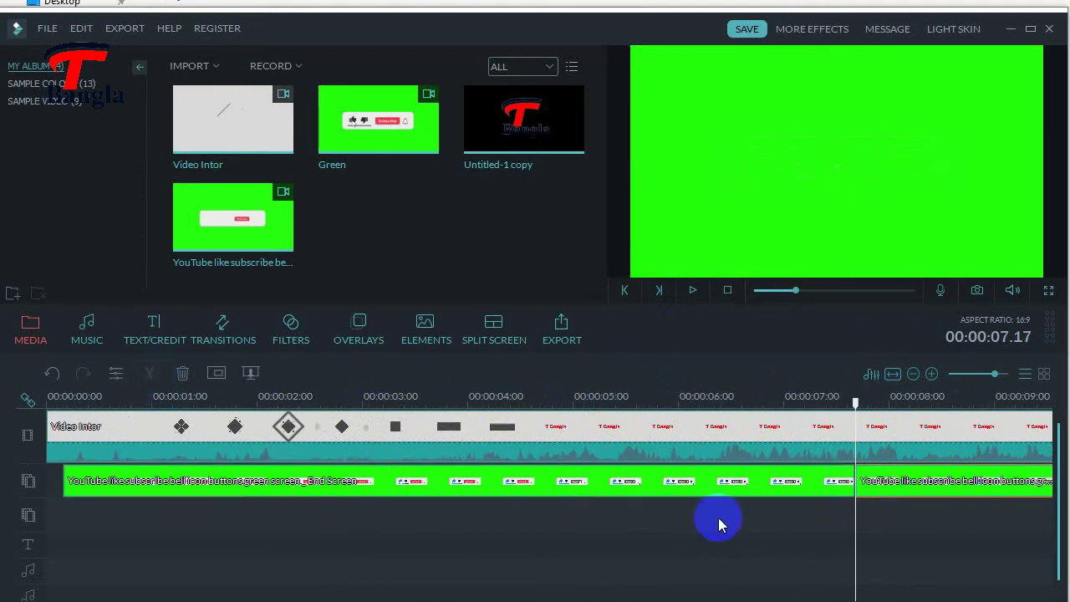
# Delete the remainder of the green-screen clip after the 00:00:07.17 cut.
pyautogui.rightClick(883, 485)
pyautogui.click(800, 483)
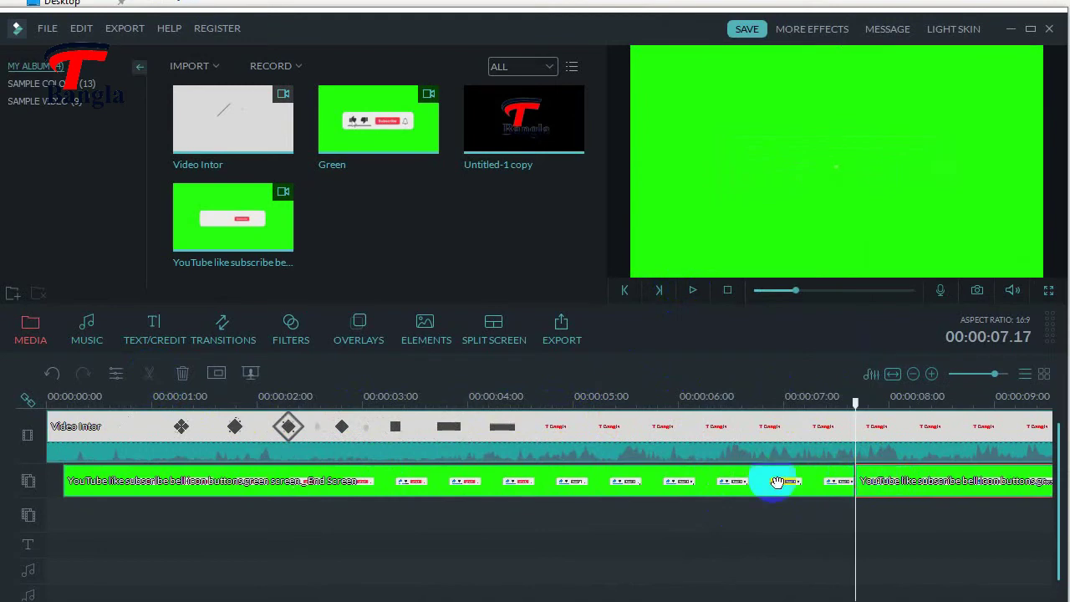
pyautogui.click(903, 482)
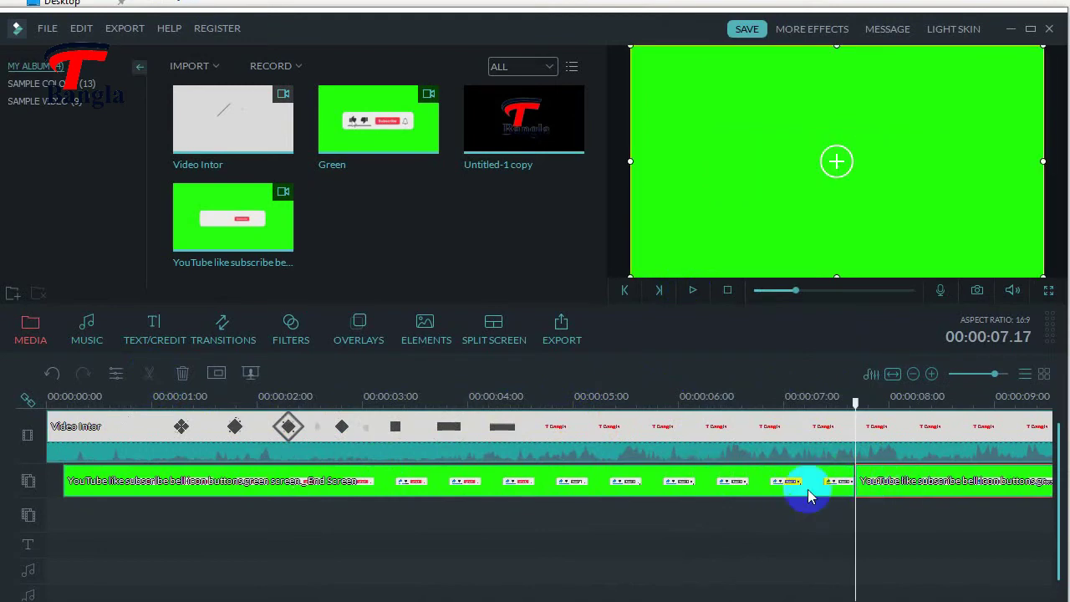
pyautogui.rightClick(897, 487)
pyautogui.click(899, 469)
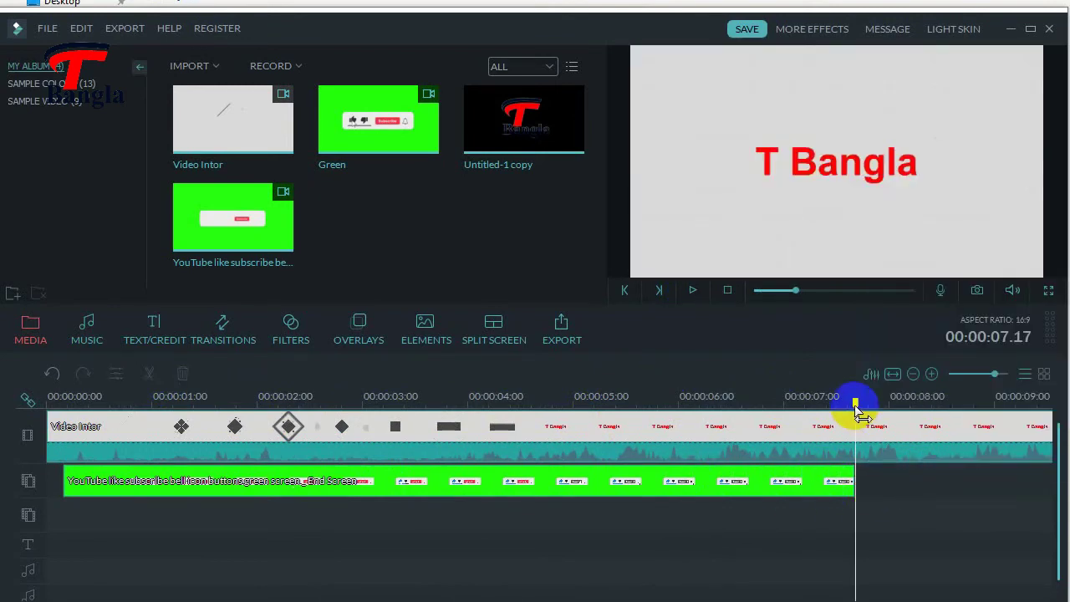
# Trim the beginning of the green-screen overlay clip so that it starts at about 00:00:04.14.
pyautogui.moveTo(860, 415); pyautogui.dragTo(260, 427)
pyautogui.click(302, 487)
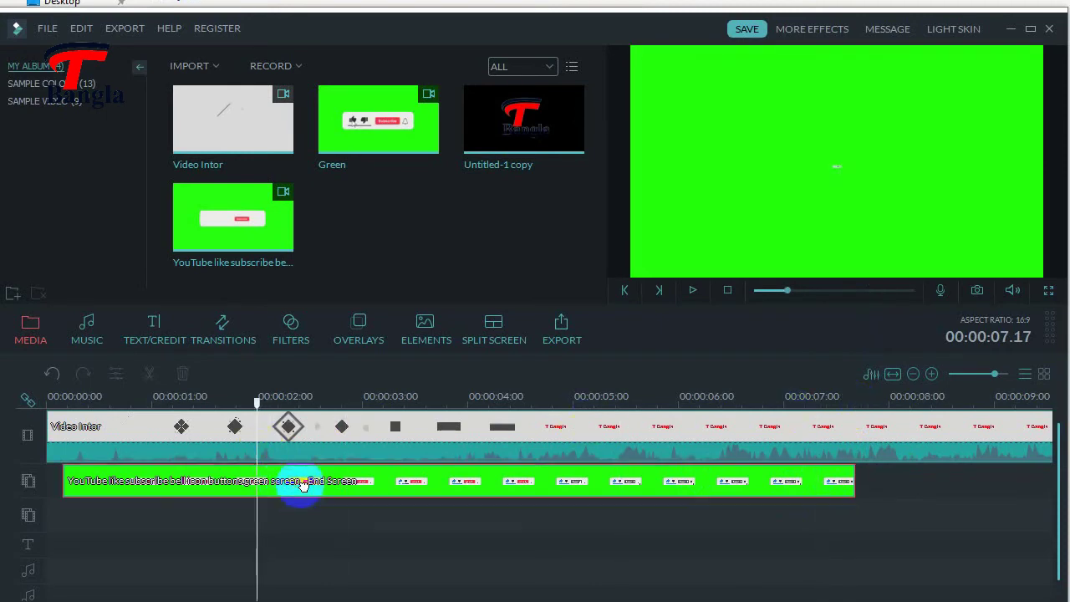
pyautogui.moveTo(679, 392); pyautogui.dragTo(327, 392)
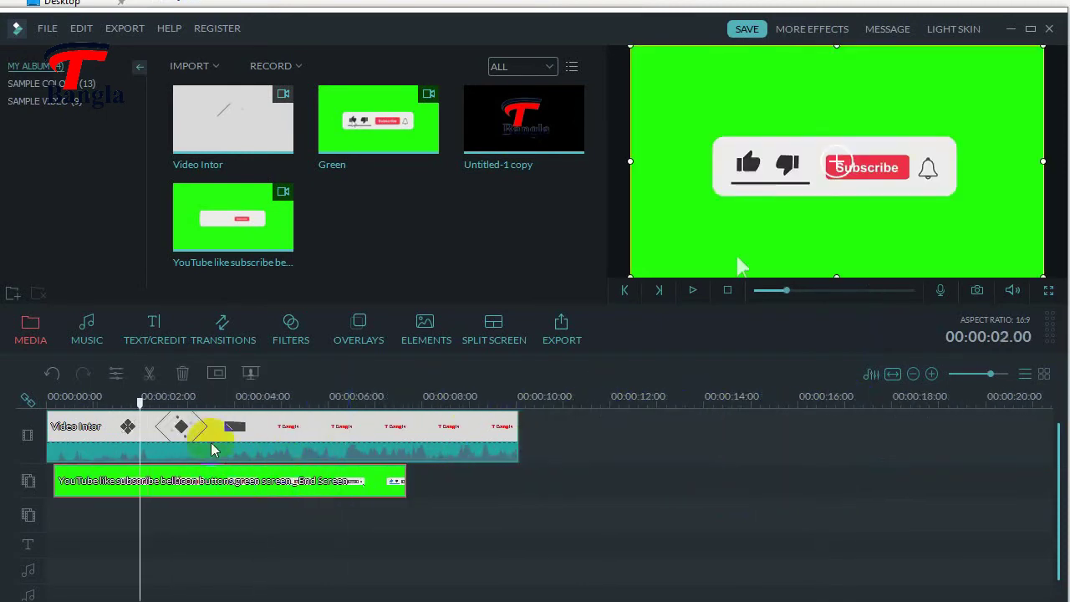
pyautogui.click(55, 485)
pyautogui.moveTo(52, 479); pyautogui.dragTo(260, 480)
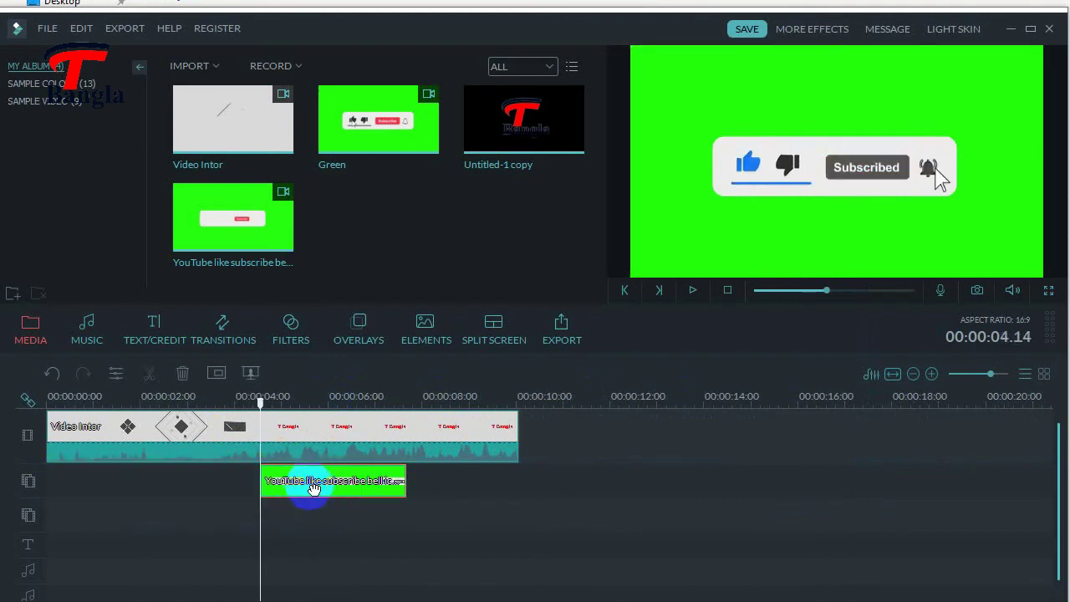
# Make the overlay clip's green background transparent with Chroma Key (Green Screen) and play the result over the Video Intor clip.
pyautogui.click(376, 483)
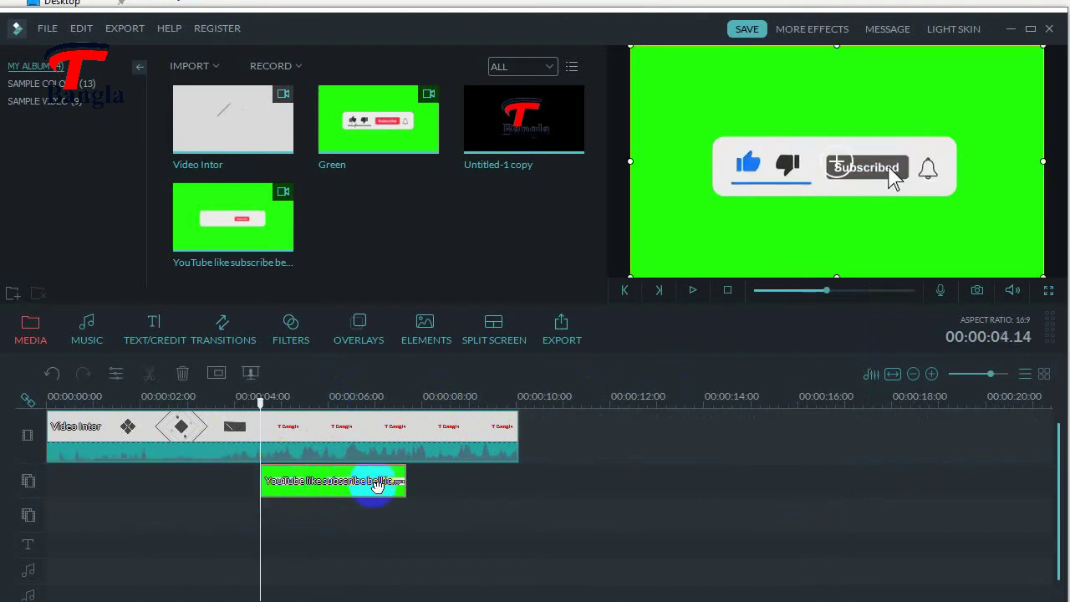
pyautogui.rightClick(363, 491)
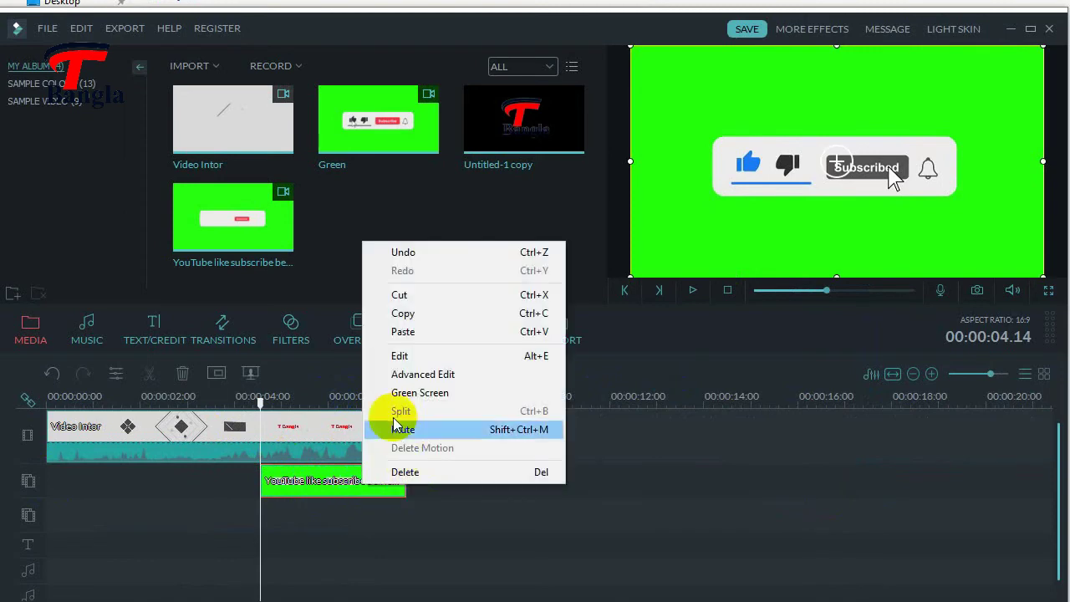
pyautogui.click(436, 399)
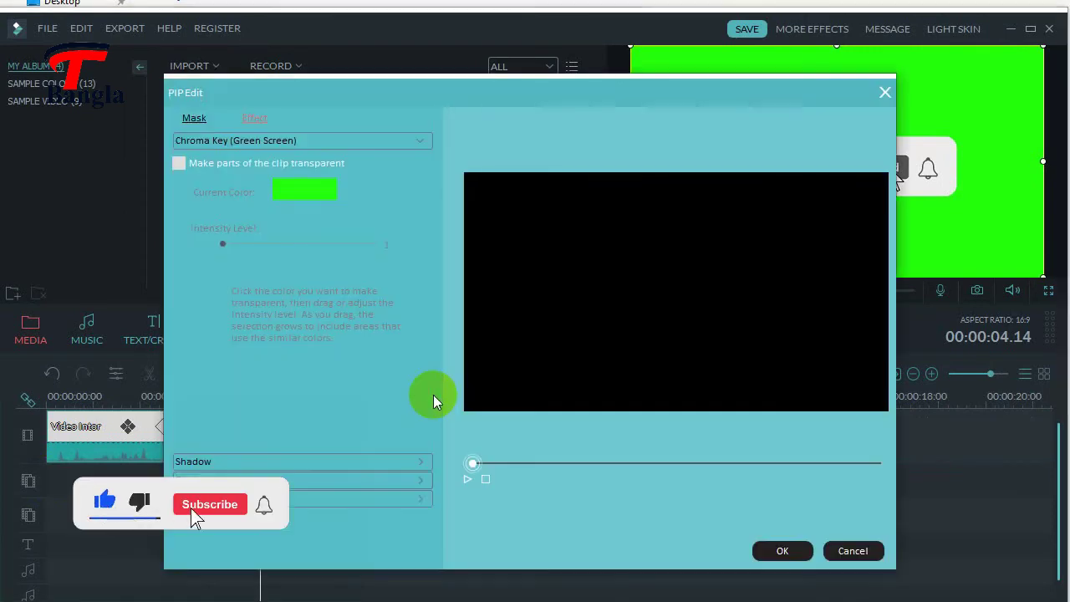
pyautogui.click(655, 305)
pyautogui.click(178, 164)
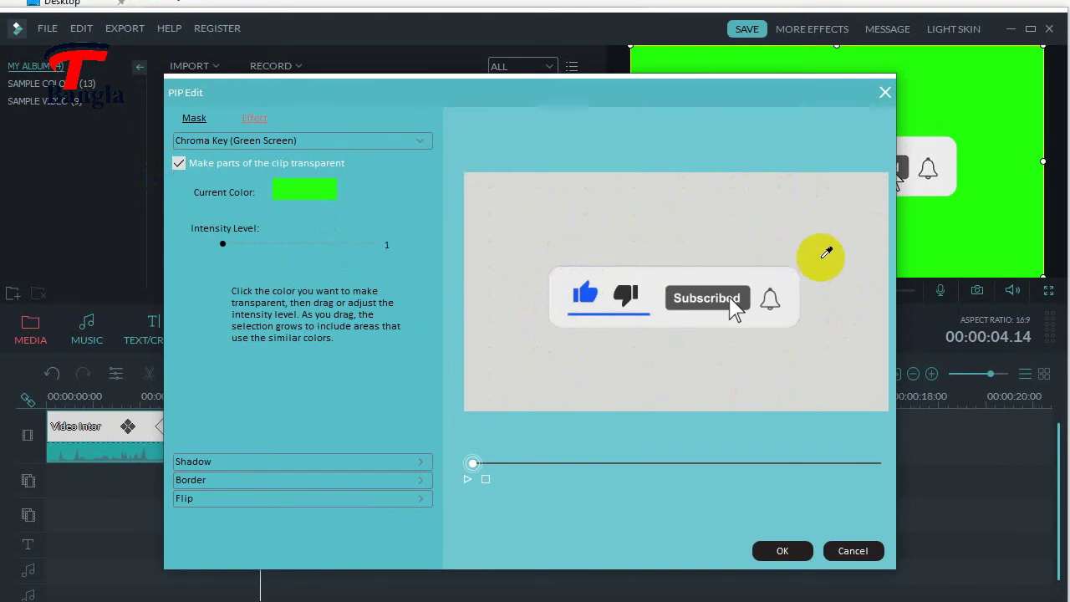
pyautogui.click(773, 479)
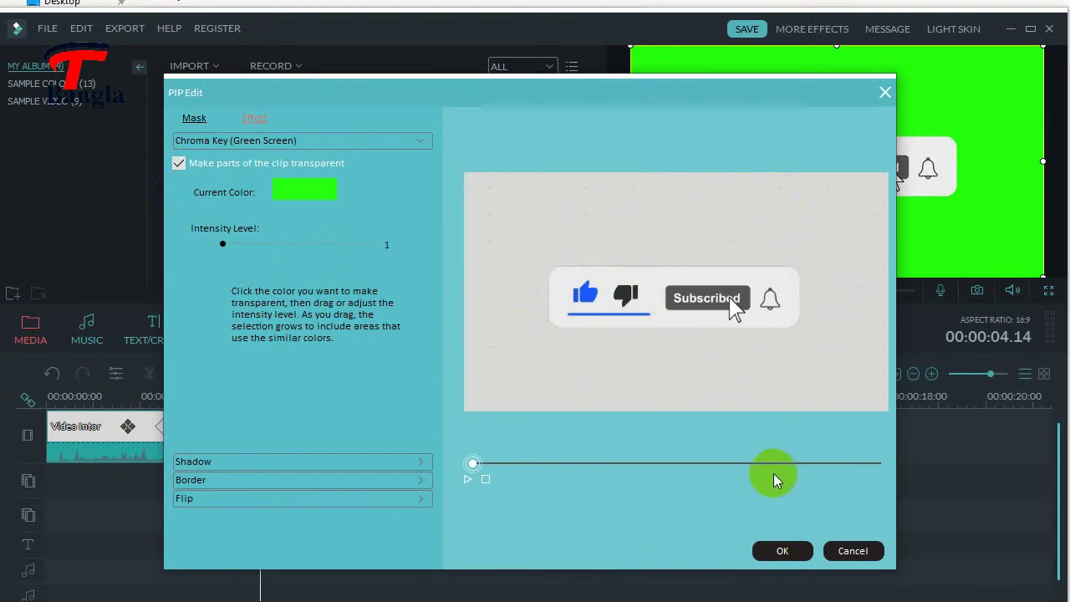
pyautogui.click(781, 551)
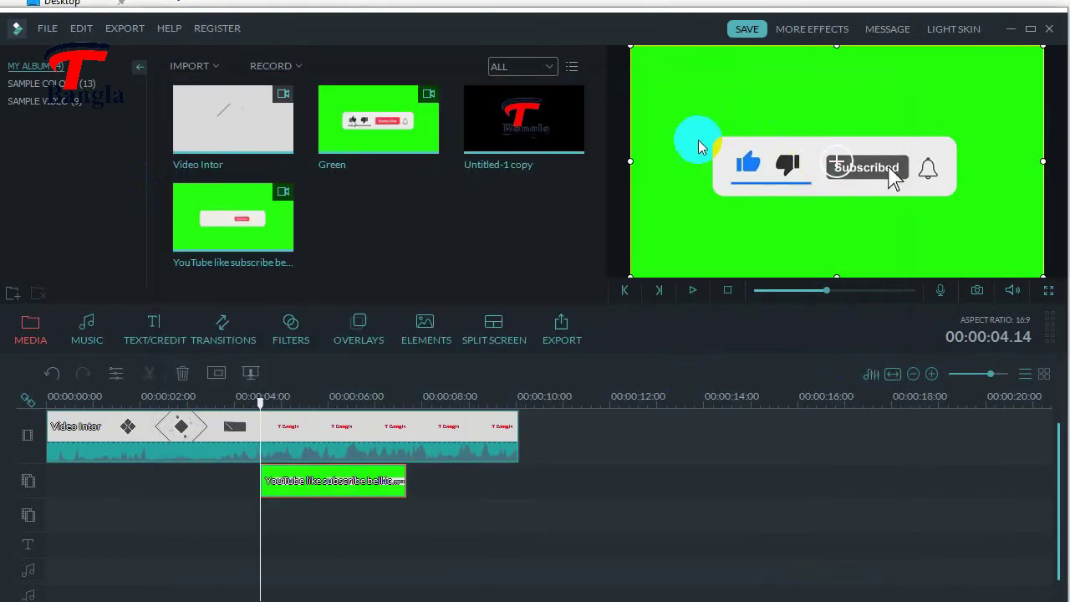
pyautogui.click(692, 291)
pyautogui.click(692, 292)
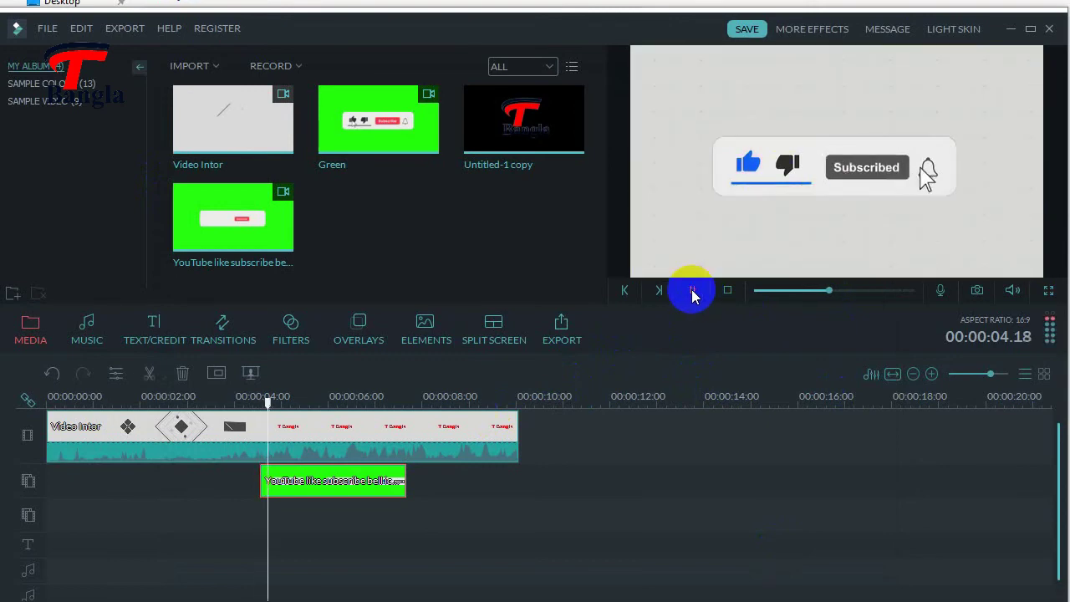
# Shrink the subscribe overlay into the lower-left corner of the video frame and play the project from the beginning.
pyautogui.click(637, 58)
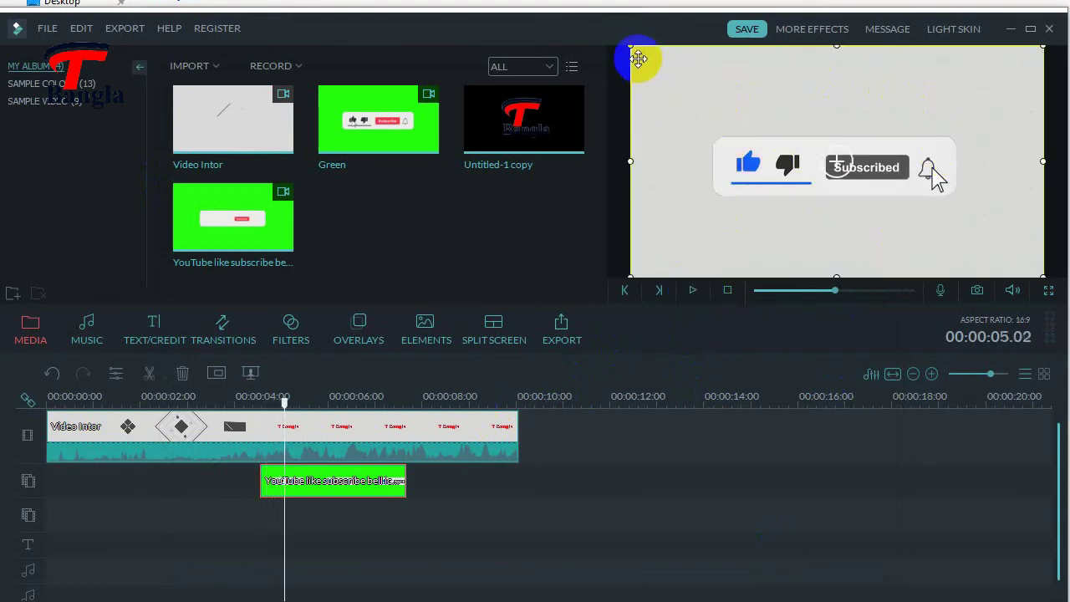
pyautogui.moveTo(632, 46); pyautogui.dragTo(661, 232)
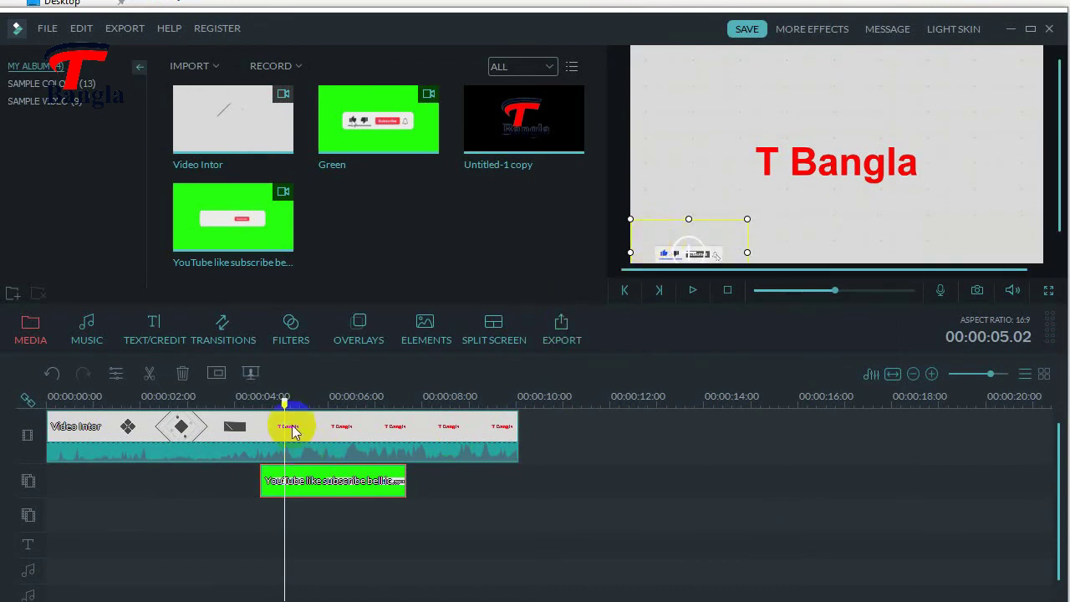
pyautogui.moveTo(284, 401); pyautogui.dragTo(13, 409)
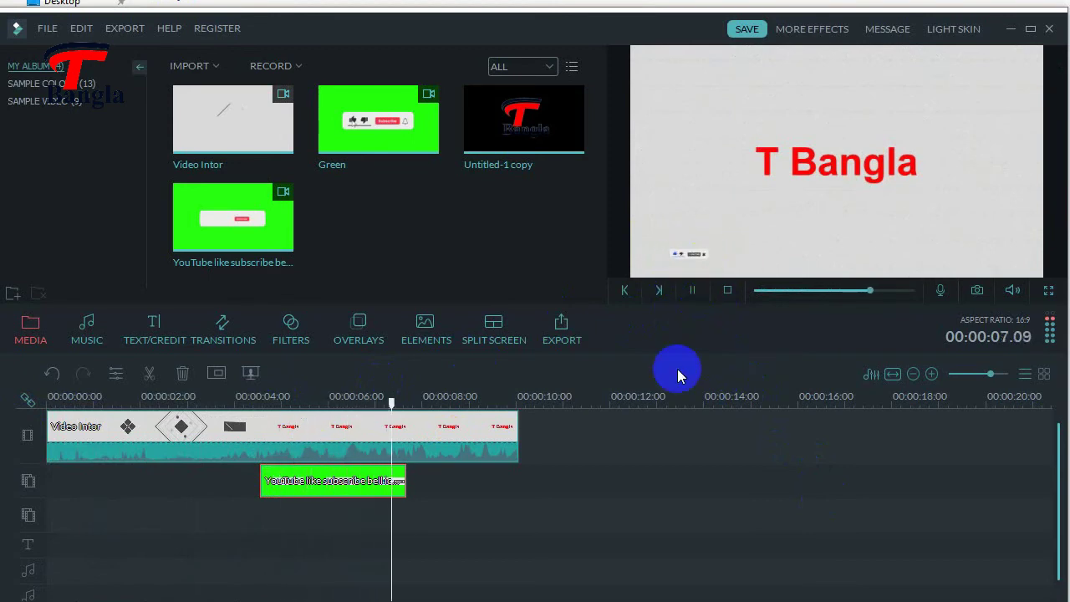
pyautogui.click(692, 290)
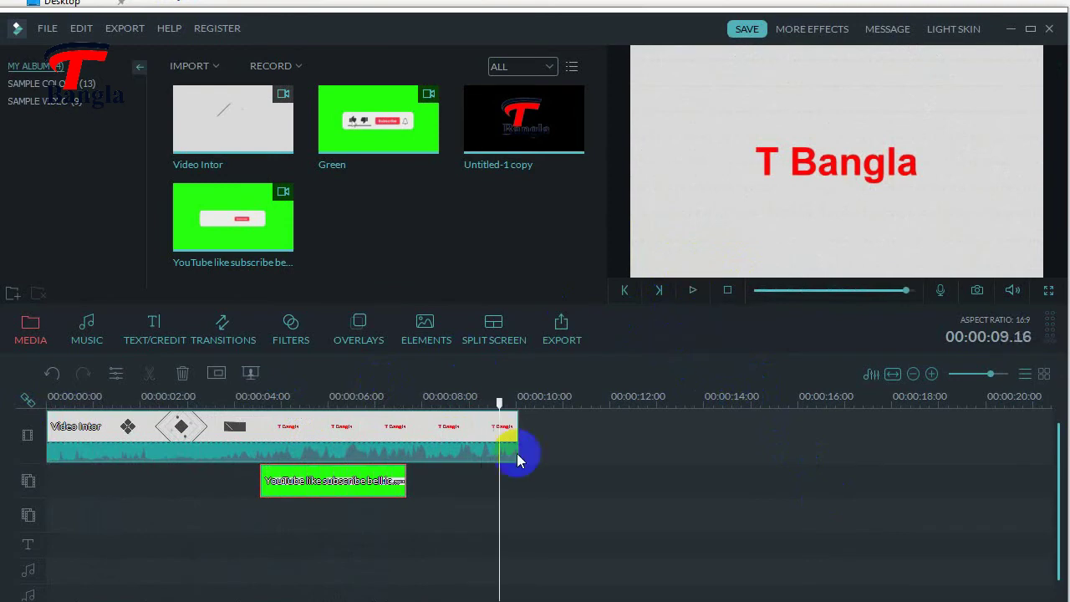
# Copy the green-screen overlay clip and move the original along its track so that it starts at about 00:00:06.00.
pyautogui.moveTo(498, 407); pyautogui.dragTo(448, 436)
pyautogui.click(239, 439)
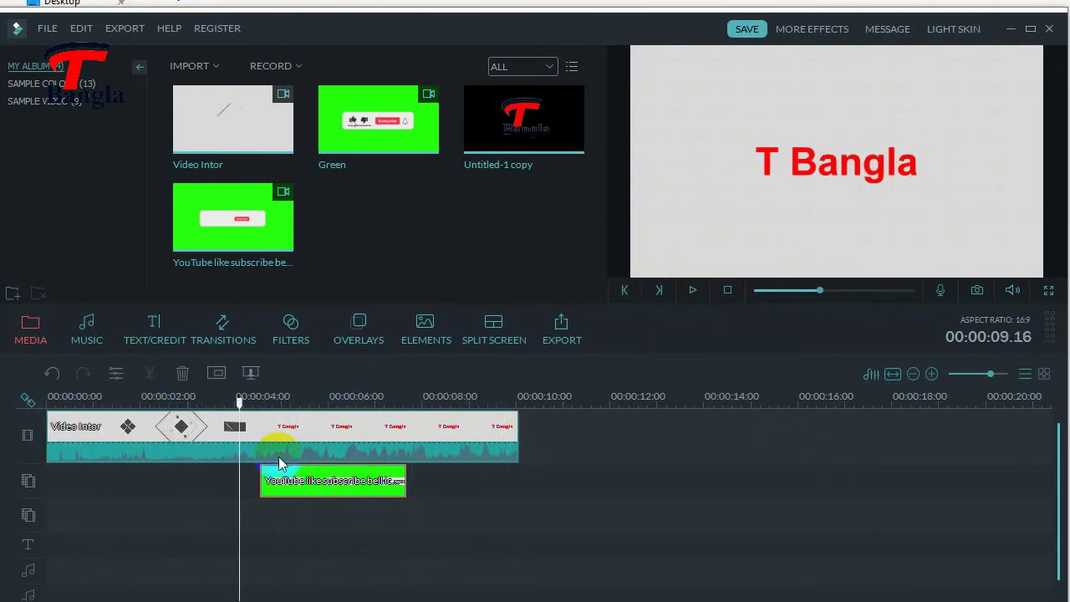
pyautogui.rightClick(344, 480)
pyautogui.click(375, 306)
pyautogui.click(259, 403)
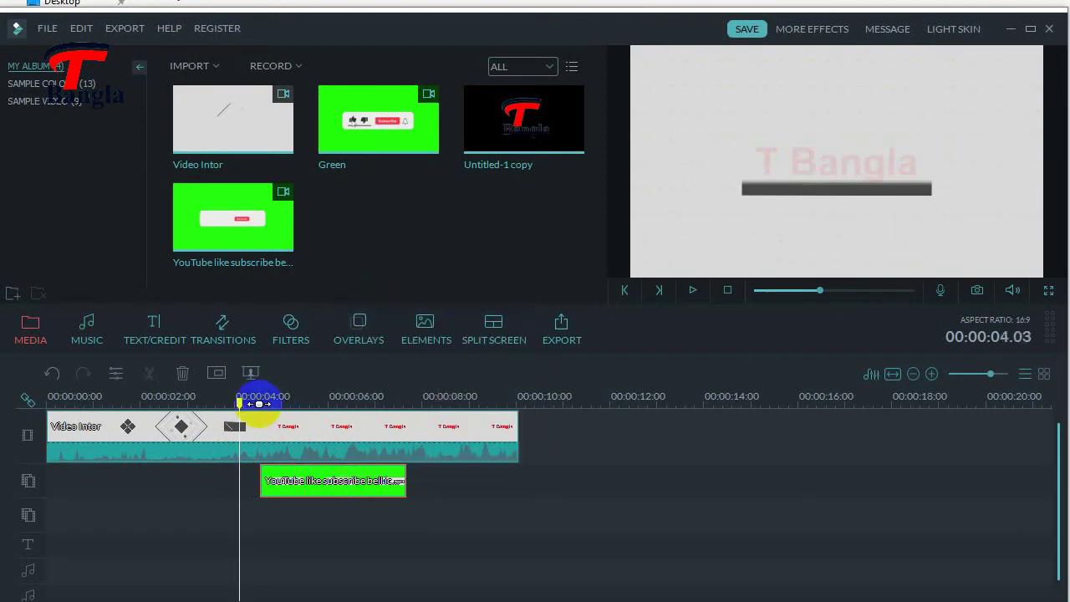
pyautogui.click(301, 480)
pyautogui.moveTo(278, 484); pyautogui.dragTo(366, 487)
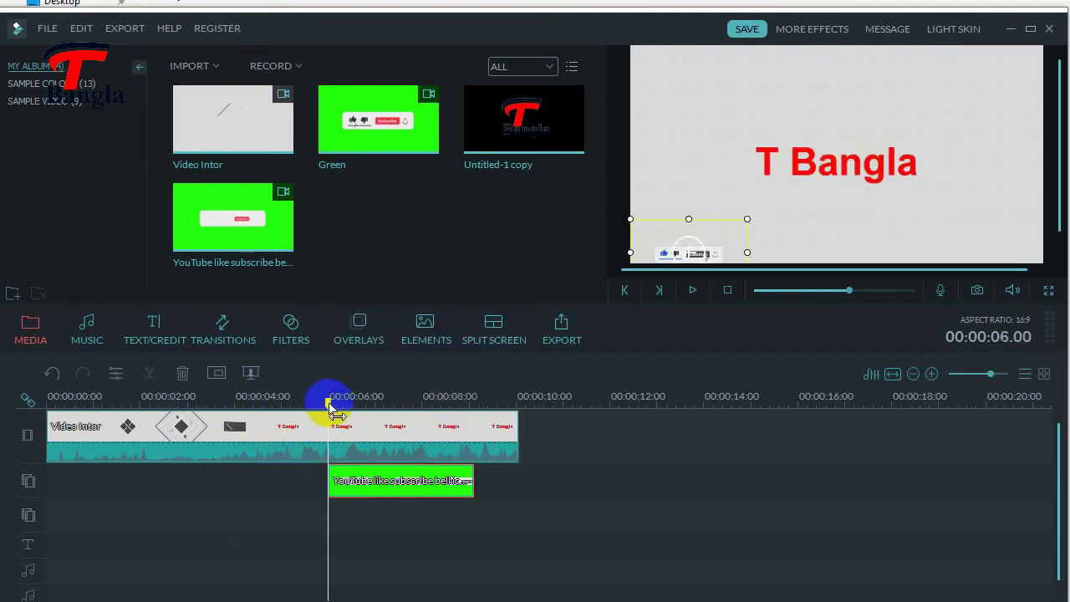
# Paste a second copy of the overlay clip on the same track at 00:00:01.02.
pyautogui.moveTo(332, 405); pyautogui.dragTo(102, 430)
pyautogui.rightClick(123, 483)
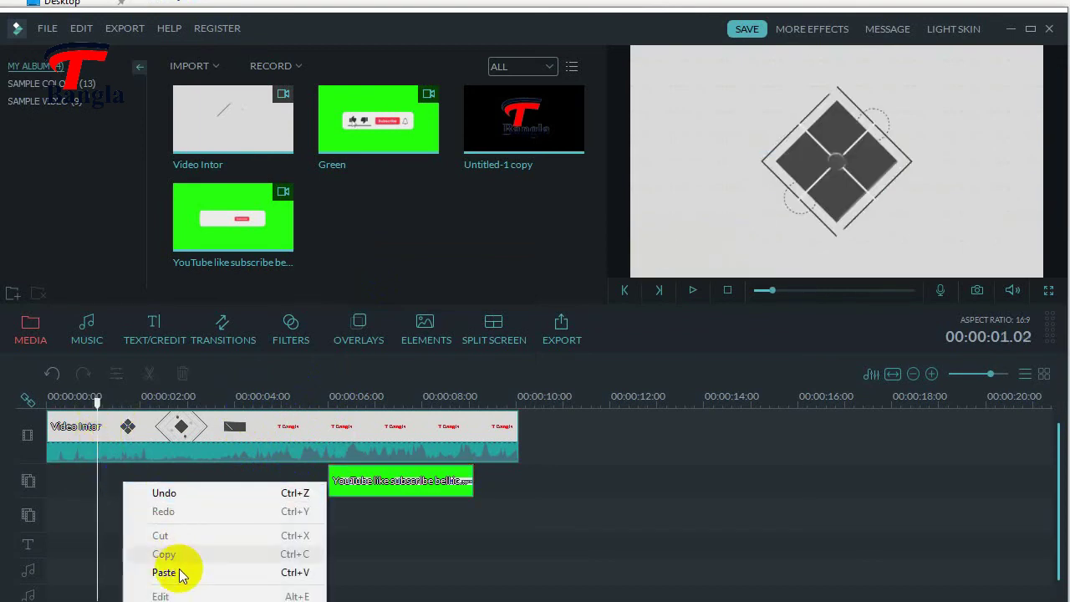
pyautogui.click(178, 573)
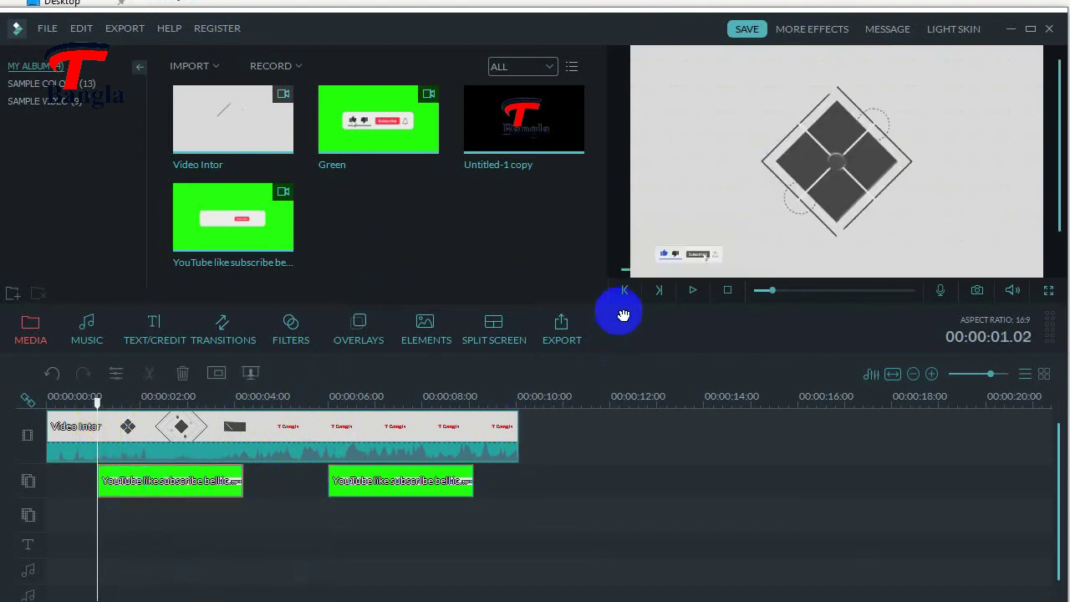
# Enlarge the pasted overlay slightly in the lower-left corner of the video frame and play the project from the beginning.
pyautogui.click(693, 248)
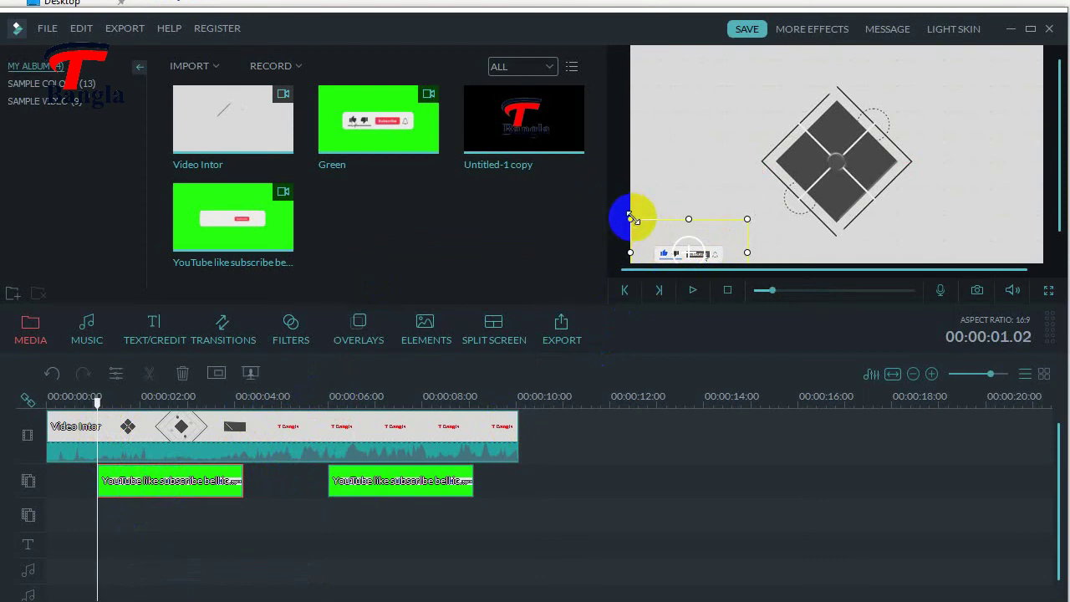
pyautogui.moveTo(632, 217); pyautogui.dragTo(611, 203)
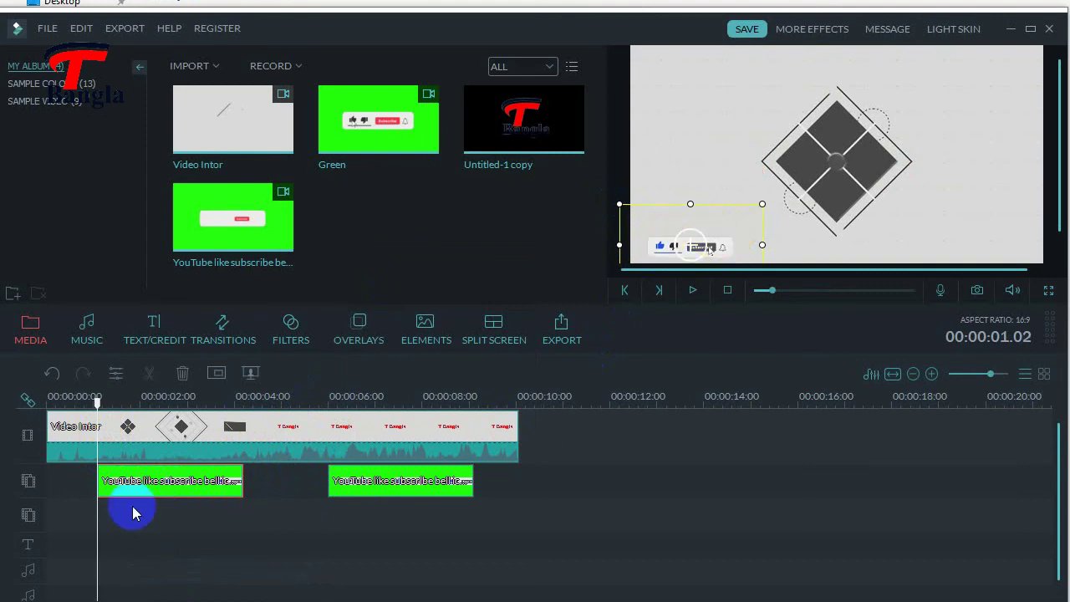
pyautogui.moveTo(95, 403); pyautogui.dragTo(1, 410)
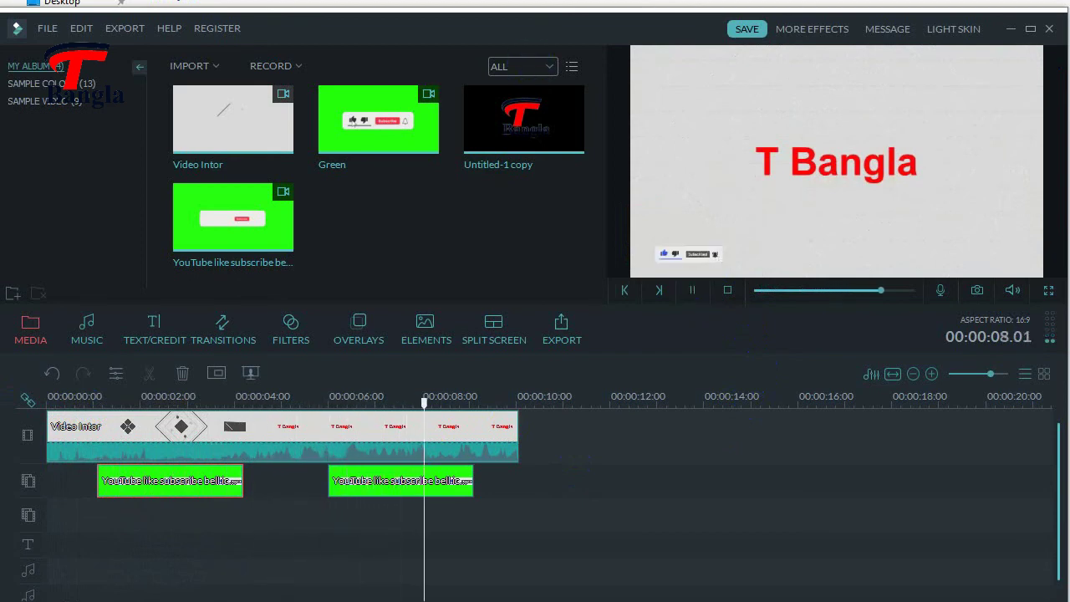
pyautogui.click(692, 289)
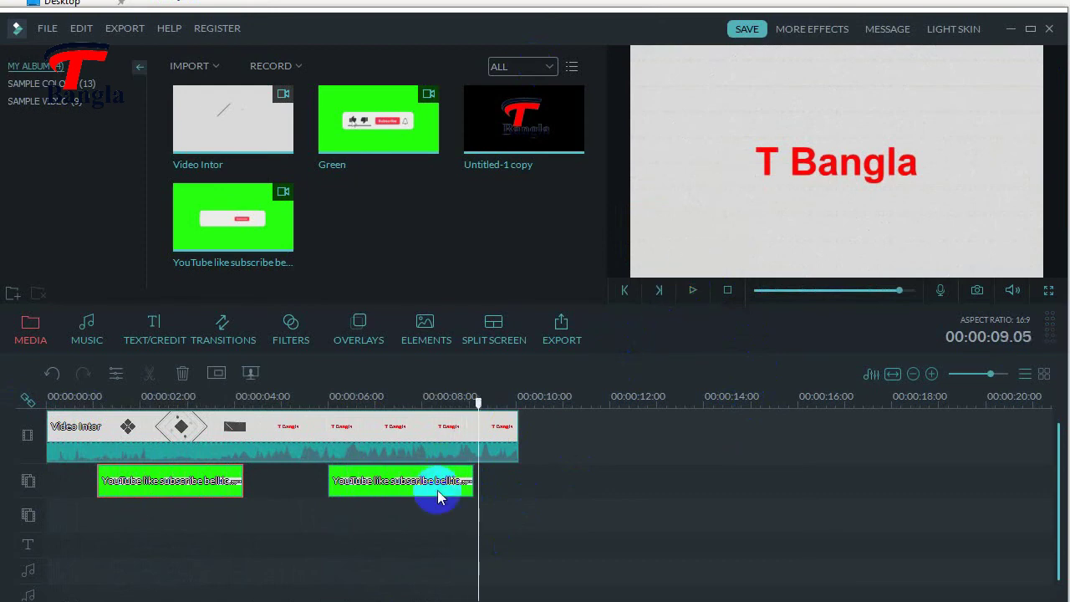
# Return to the start of the timeline, scrub to 00:00:02.18 and select the first overlay in the preview to check it.
pyautogui.moveTo(507, 405); pyautogui.dragTo(1, 472)
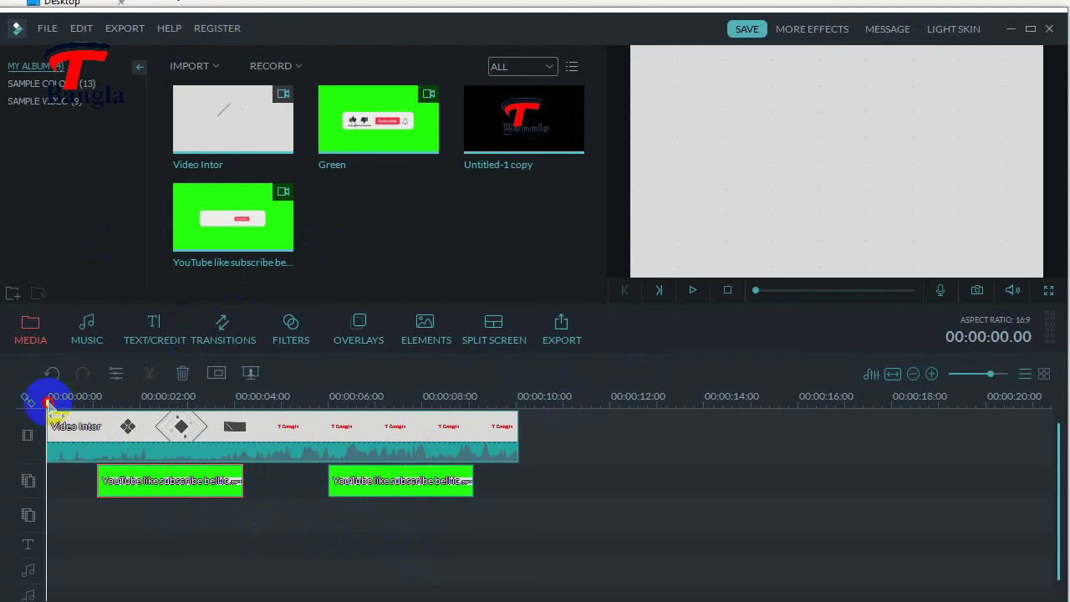
pyautogui.moveTo(50, 407); pyautogui.dragTo(132, 419)
pyautogui.click(175, 425)
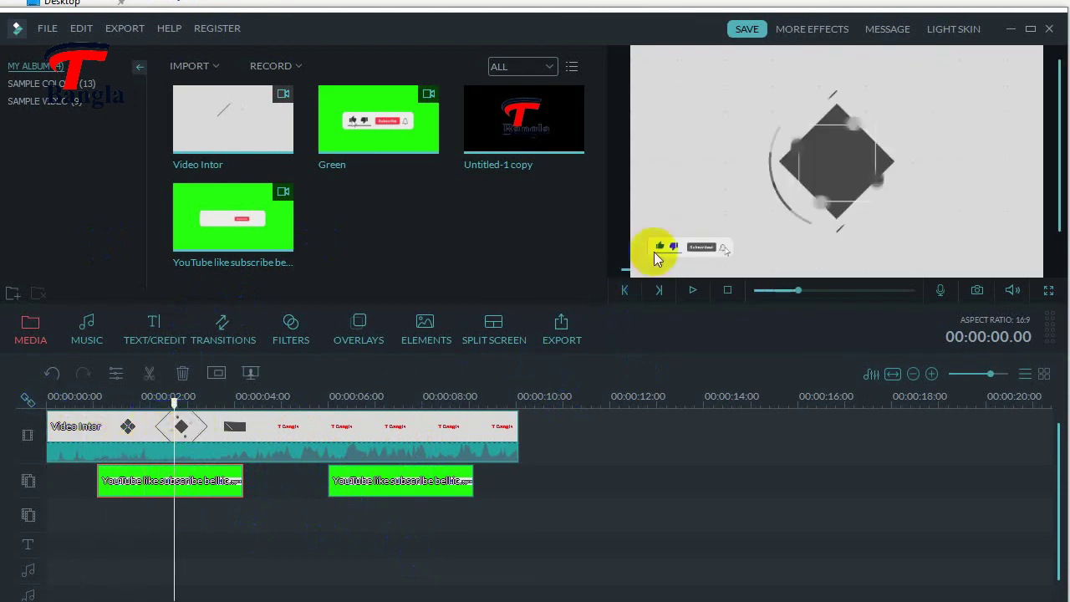
pyautogui.click(696, 243)
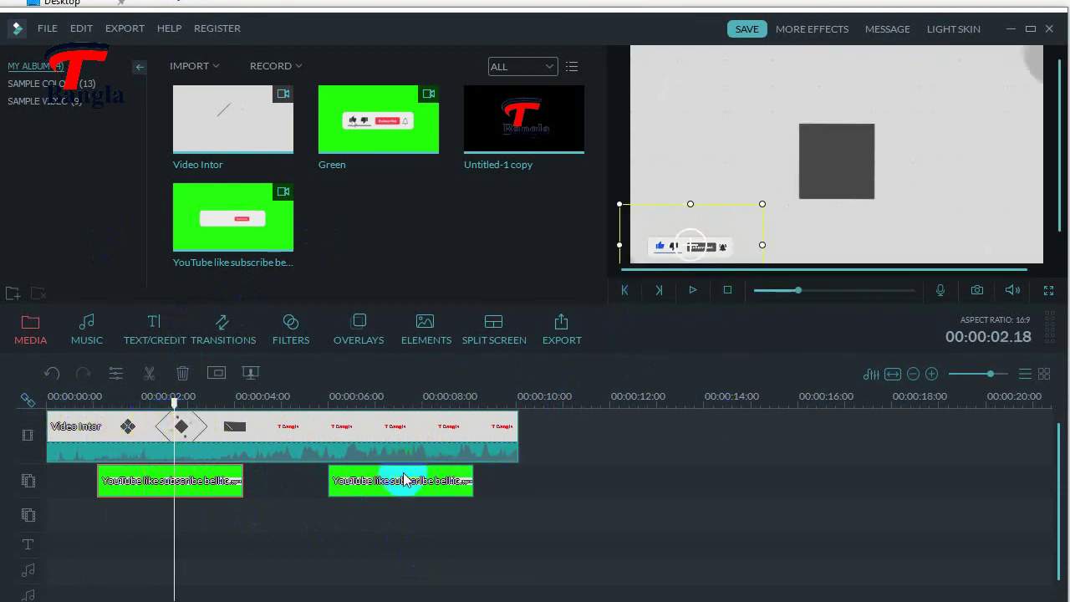